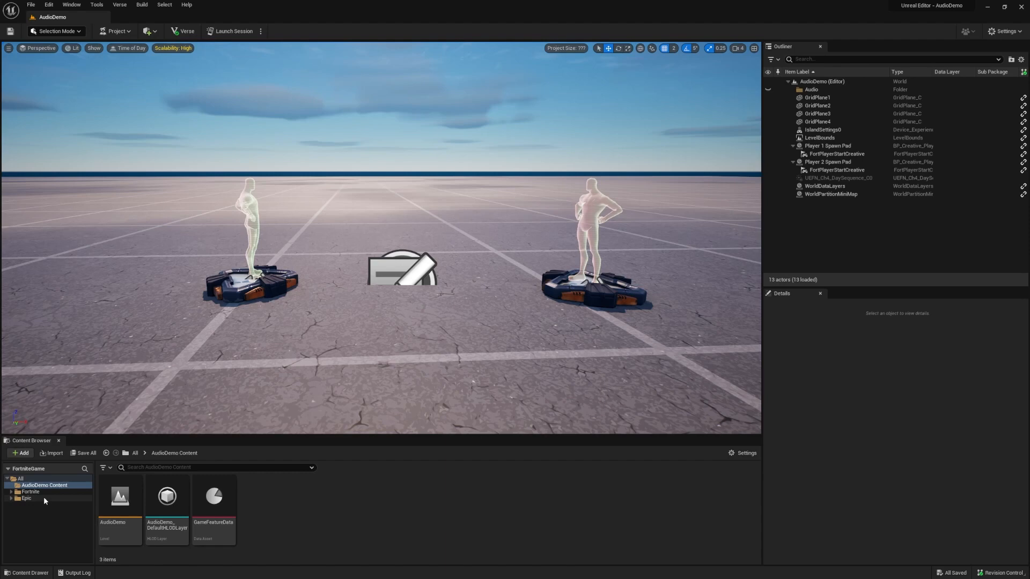
Step: Search the Fortnite > Devices folder for 'audio' to find the Audio Player
left_click(43, 492)
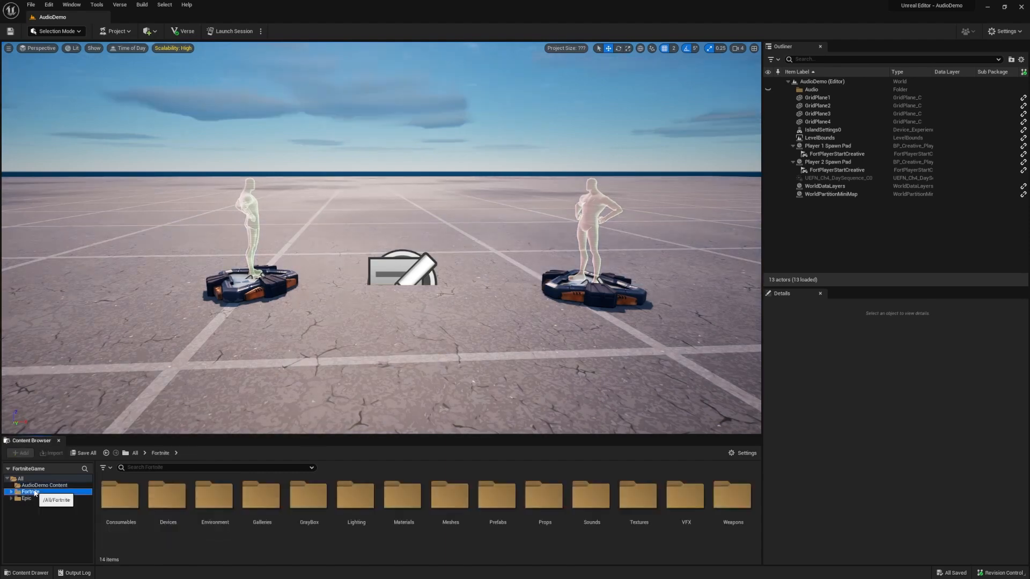
left_click(169, 507)
double_click(170, 507)
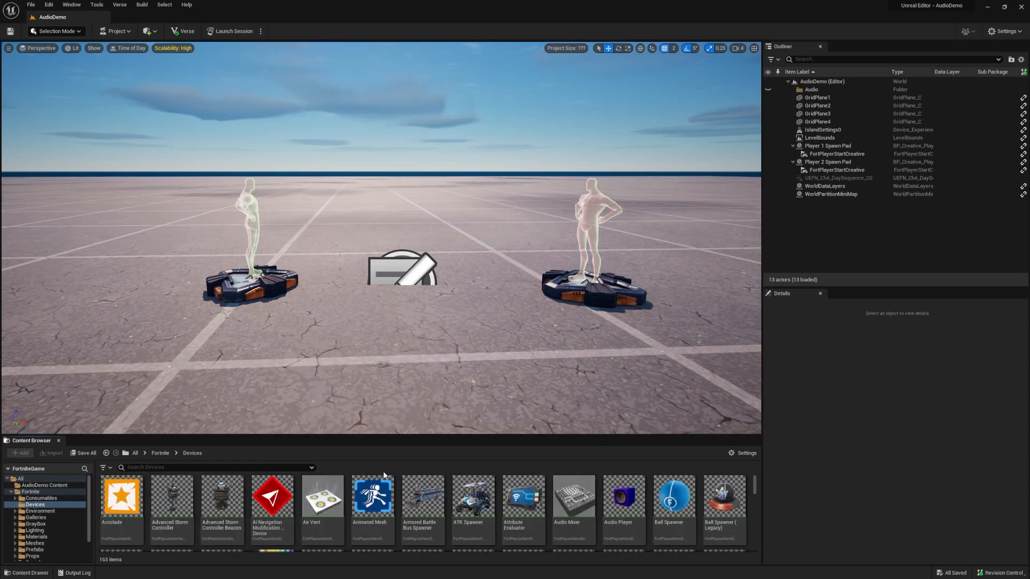
mouse_move(618, 512)
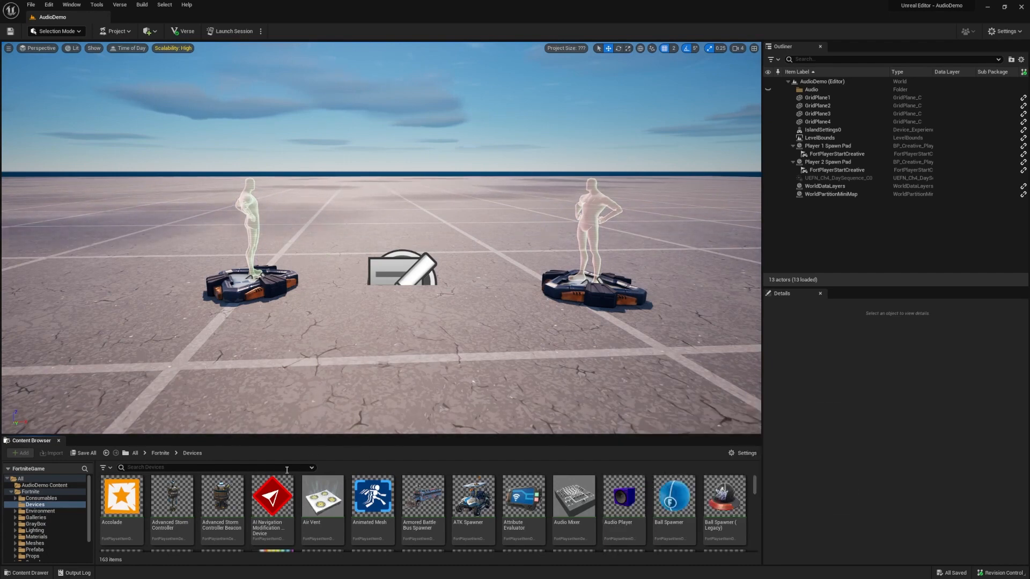
type("audio")
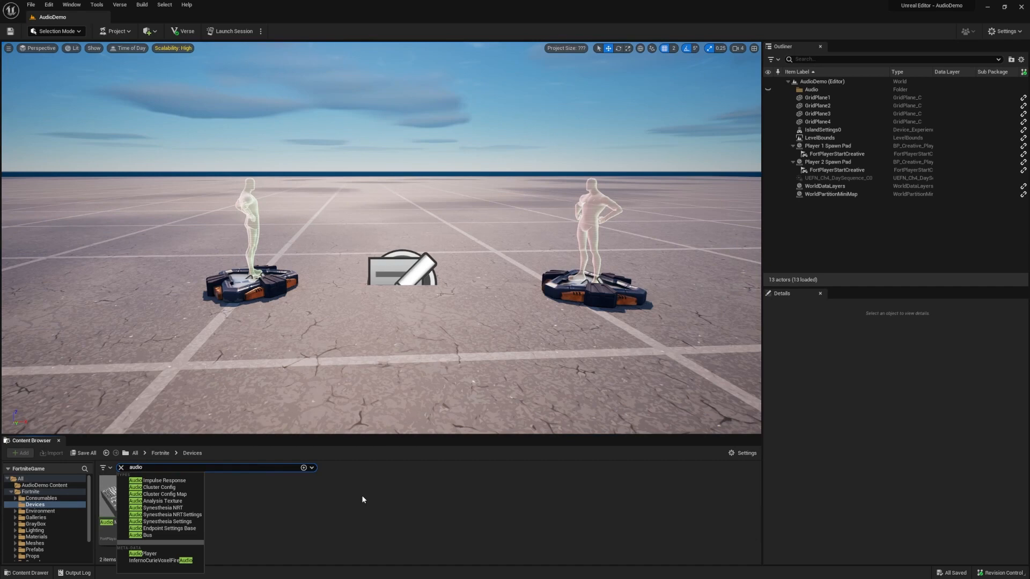
Step: Drop the Audio Player between the two spawn pads and raise it to a height of 78
left_click(362, 499)
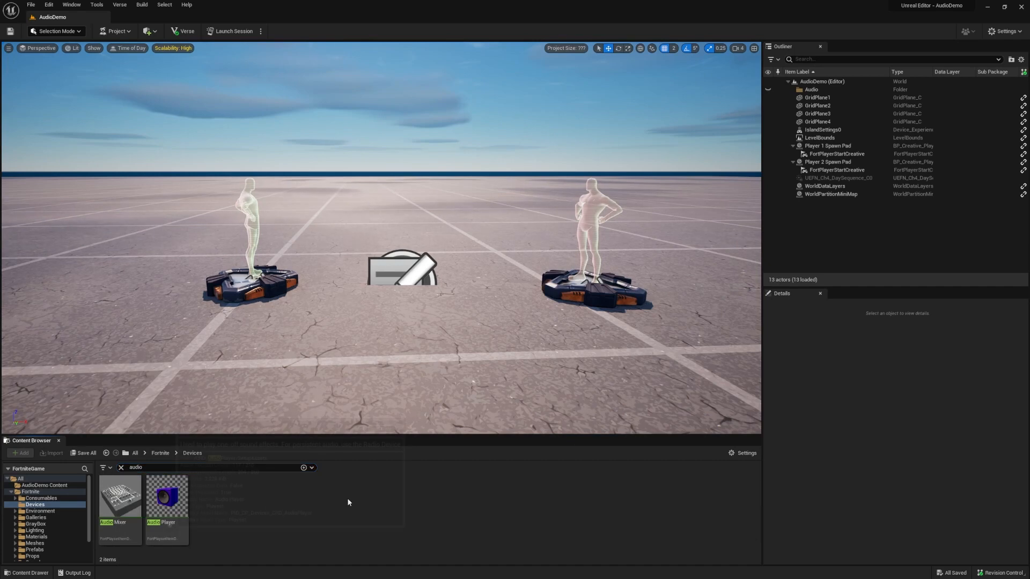
left_click_drag(167, 496, 343, 322)
left_click_drag(339, 274, 339, 236)
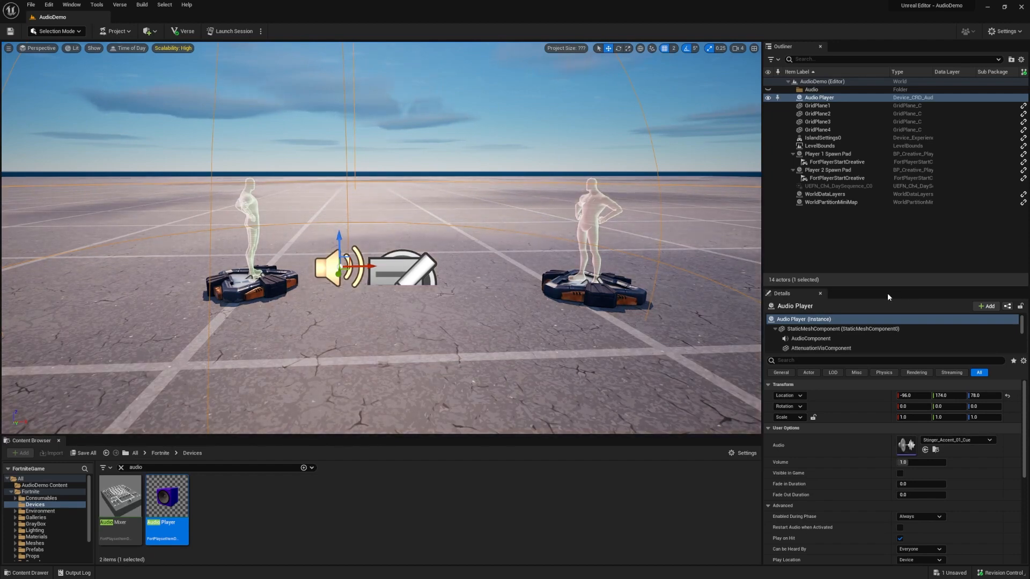
Step: Enlarge the Details panel and enable Visible in Game on the Audio Player
left_click_drag(885, 288, 885, 252)
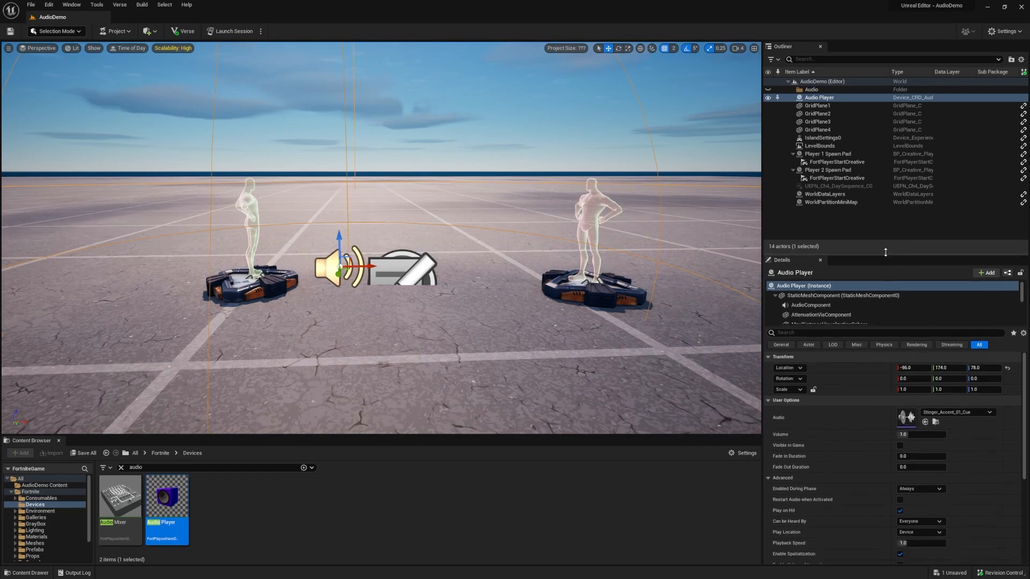
left_click(900, 443)
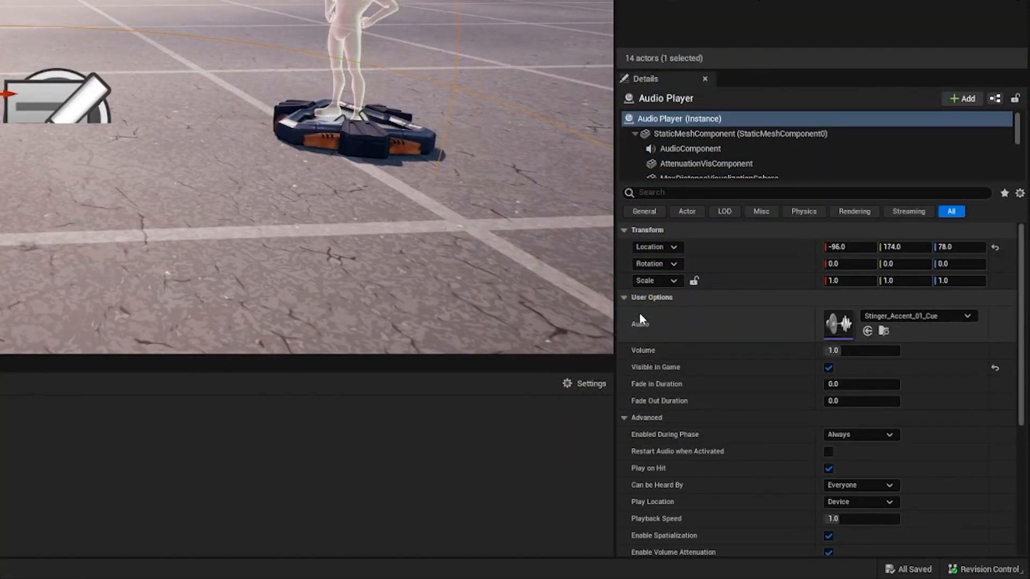
mouse_move(641, 328)
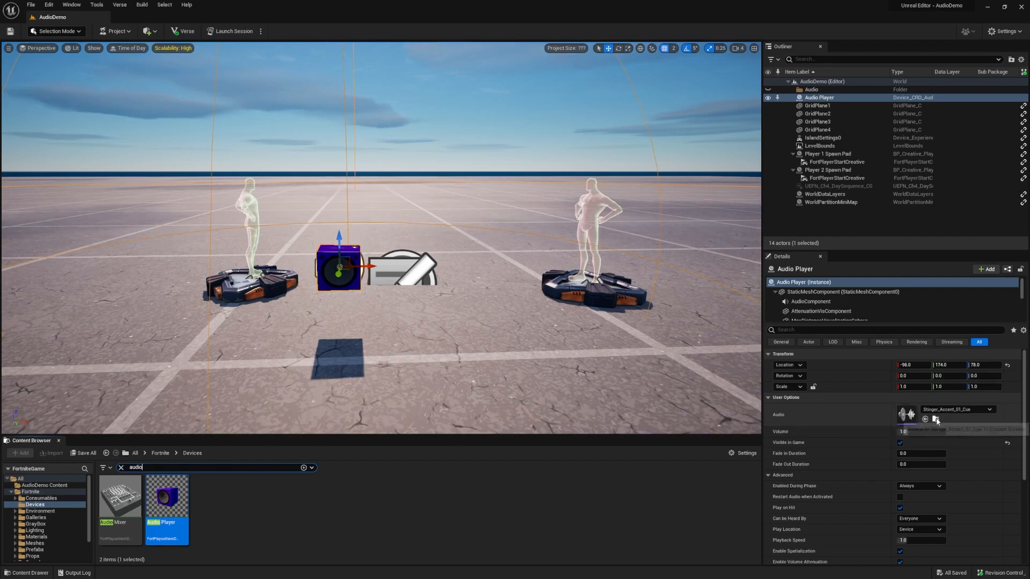
Step: Try 'ball' in the sound asset picker, then assign Stinger_Accent_02_Cue as the Audio Player's sound
left_click(936, 419)
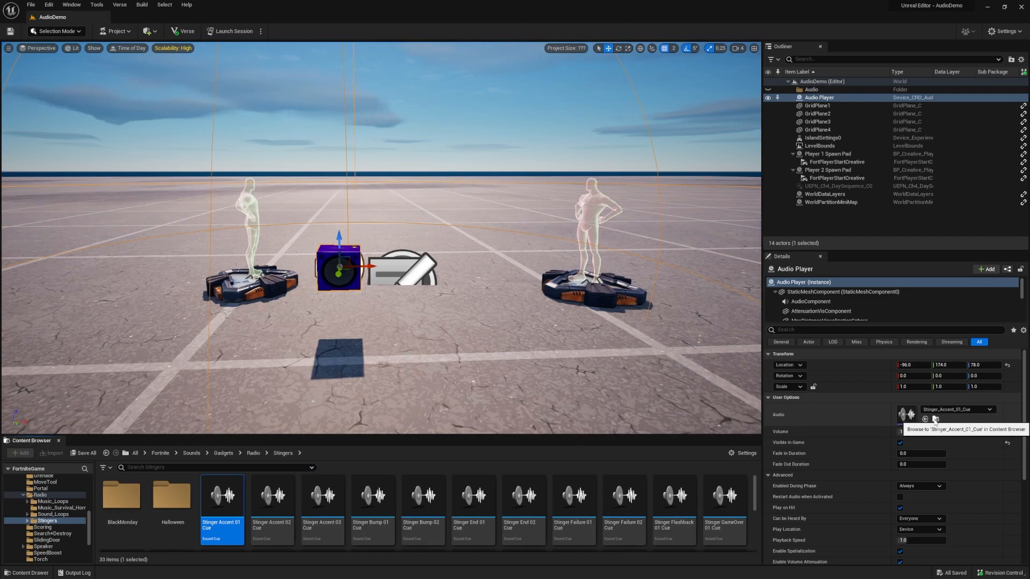
left_click(961, 410)
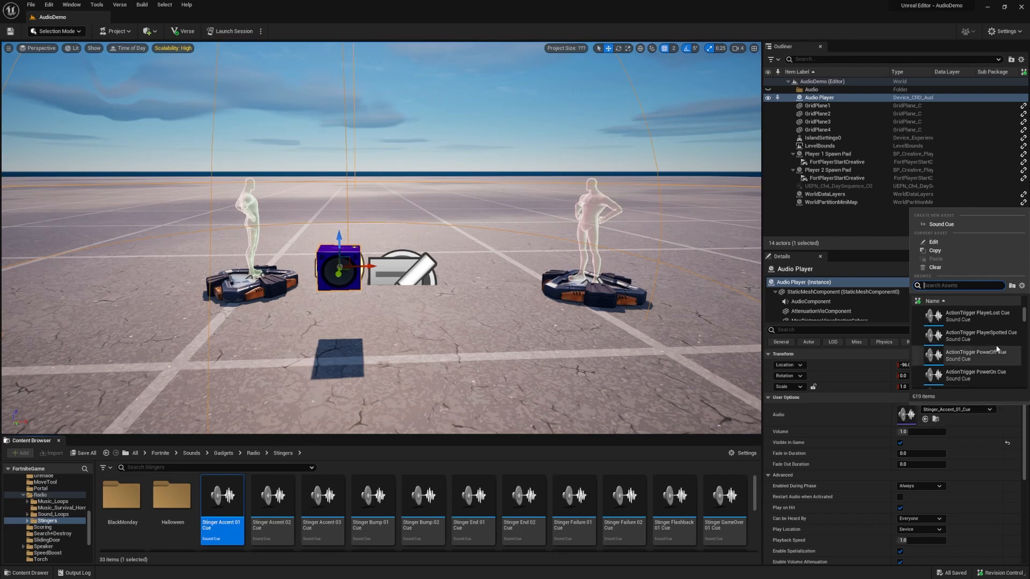
scroll(1000, 346, "down", 5)
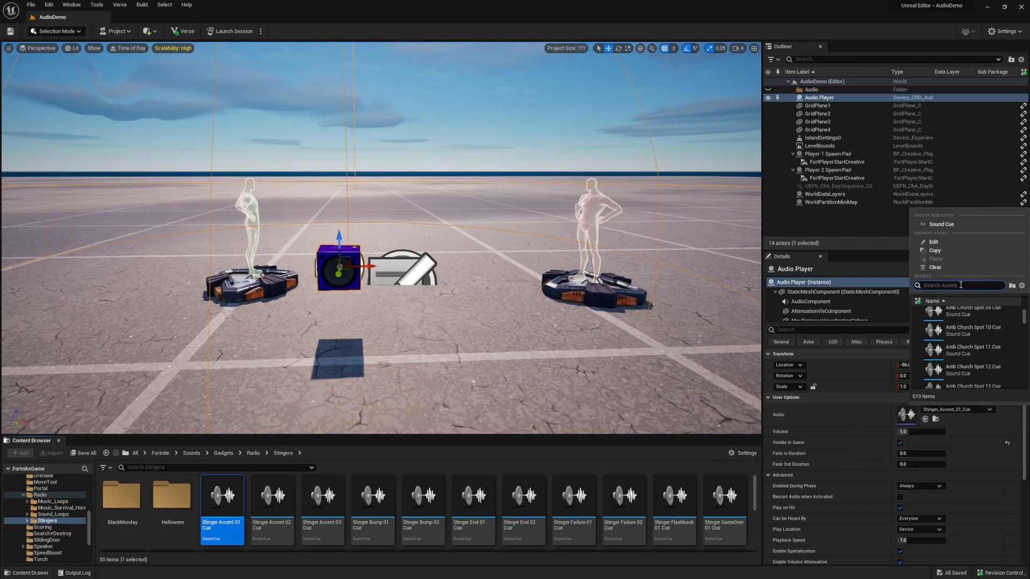
type("ball")
key("Return")
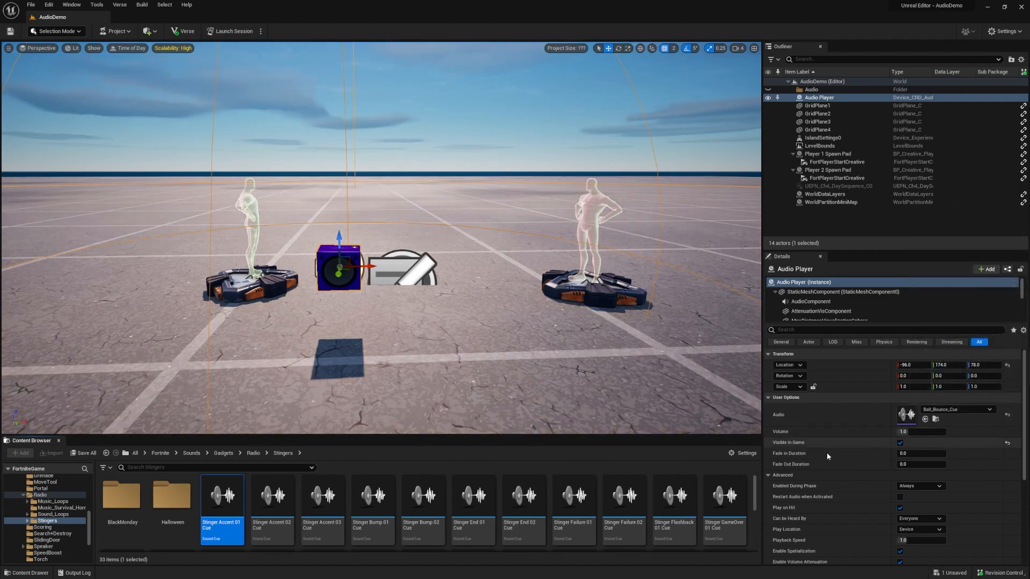
left_click(268, 539)
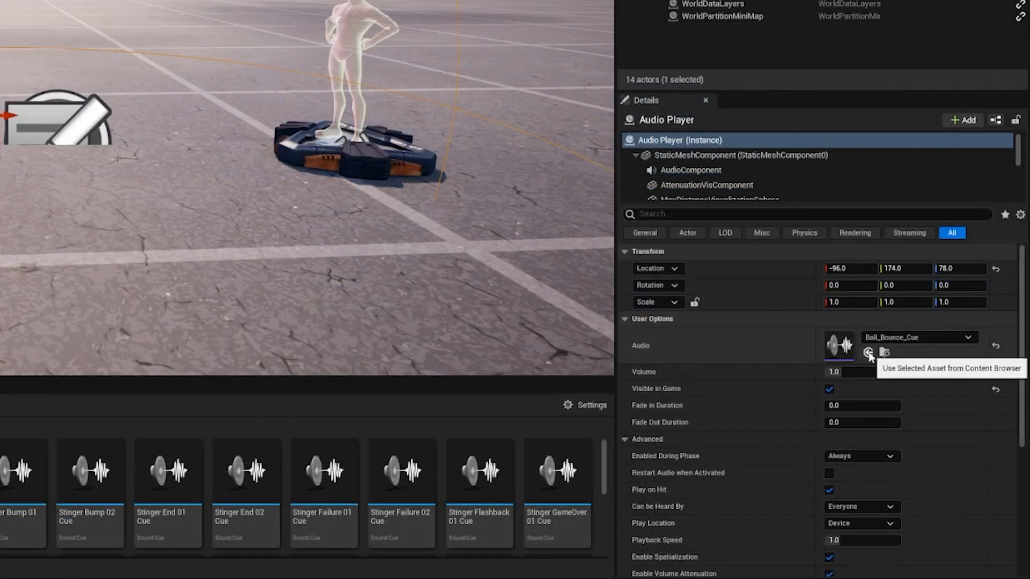
left_click(867, 352)
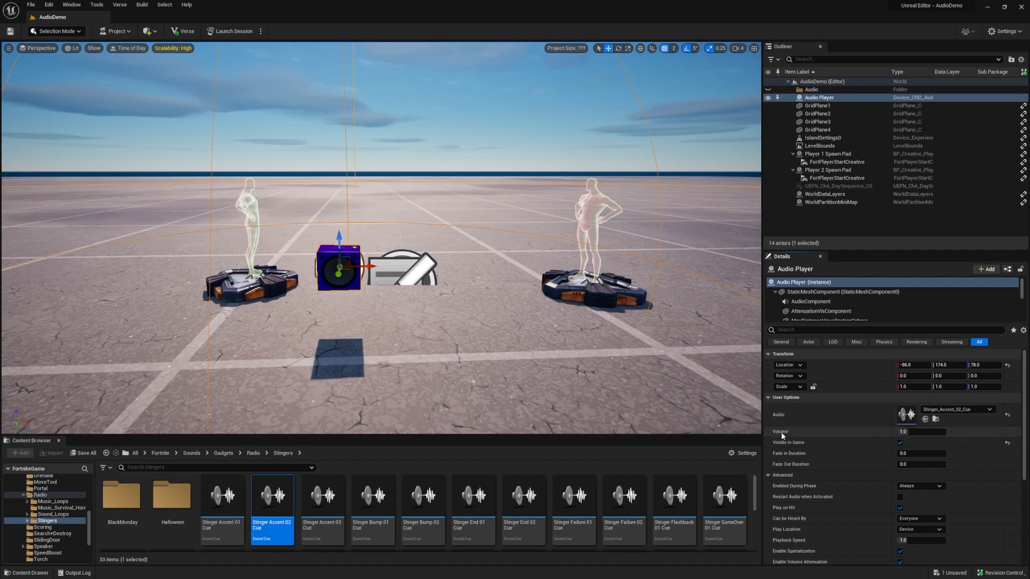
Step: Drag Stinger_Accent_03_Cue onto the Audio slot and enter 2 in the Volume field
left_click_drag(323, 498, 928, 412)
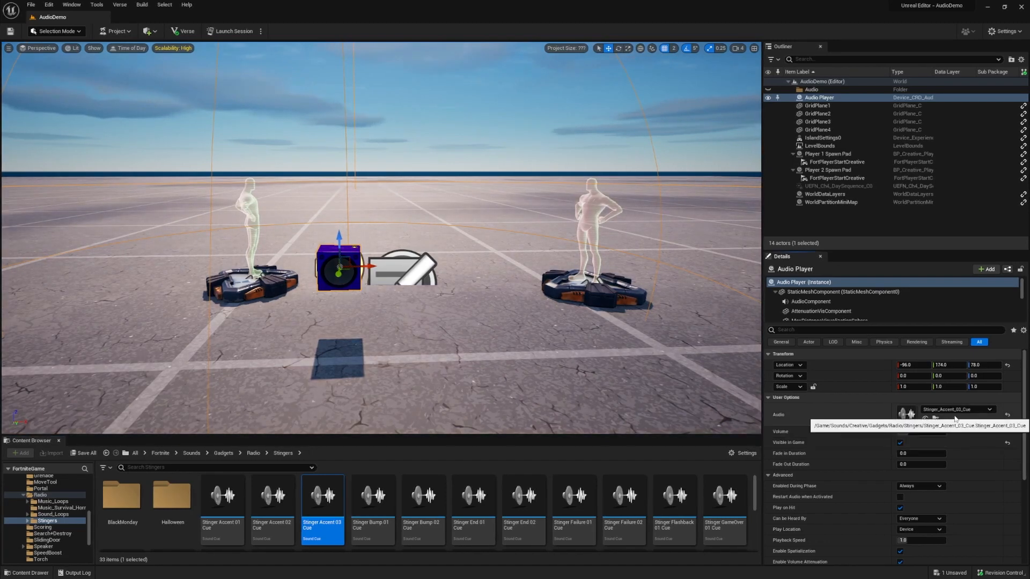
left_click(924, 429)
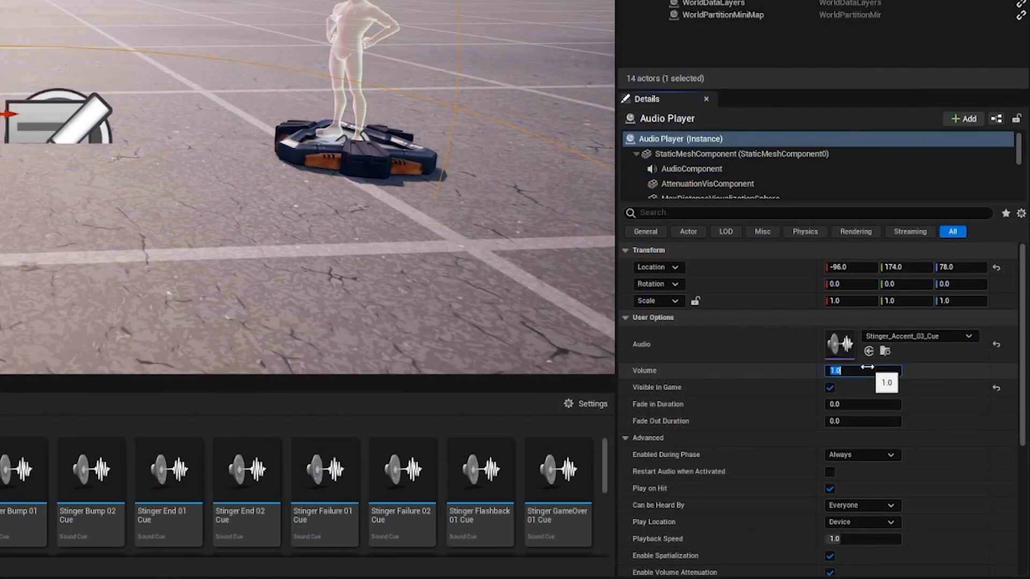
type("2")
key("Return")
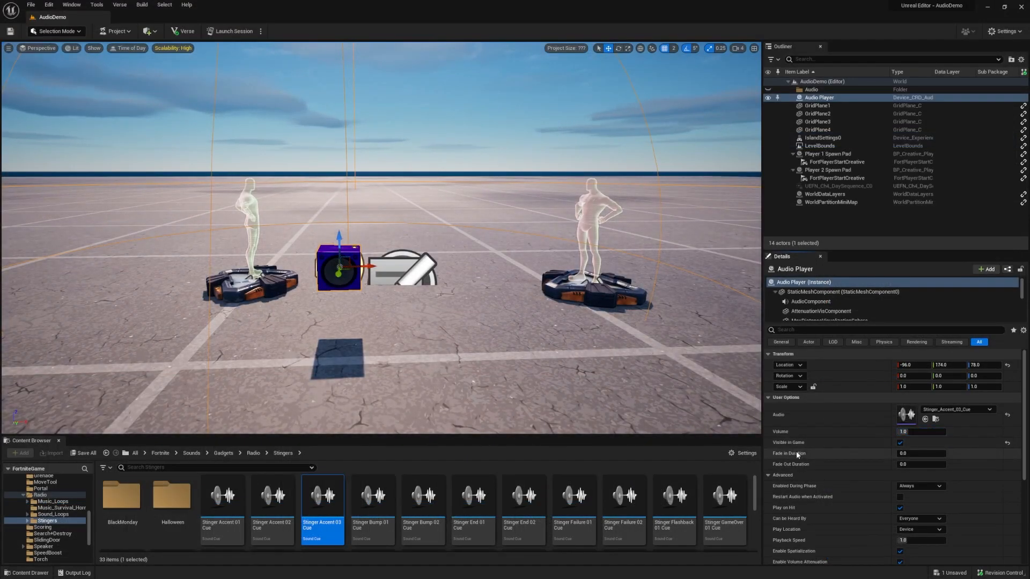
mouse_move(793, 453)
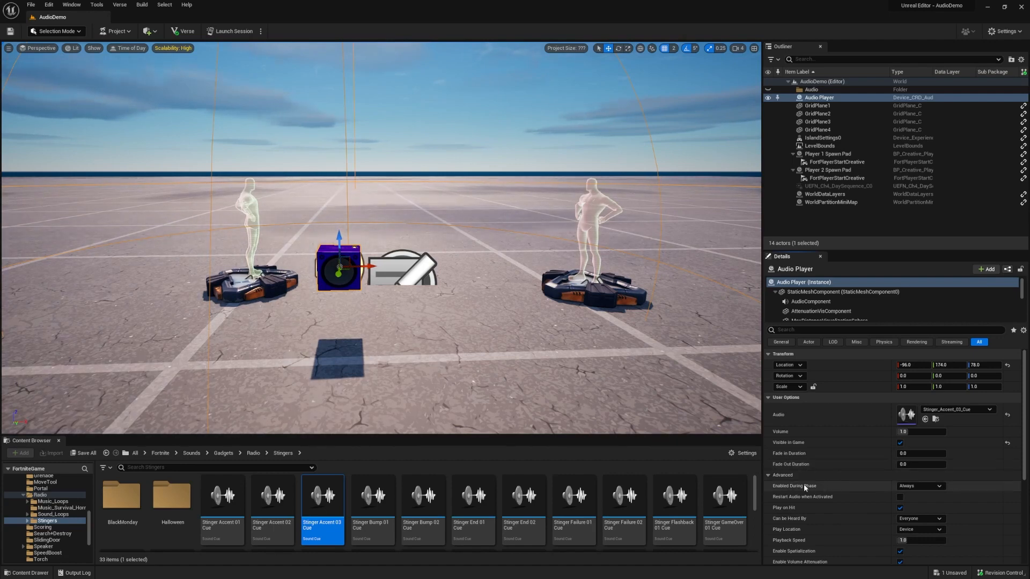
mouse_move(801, 486)
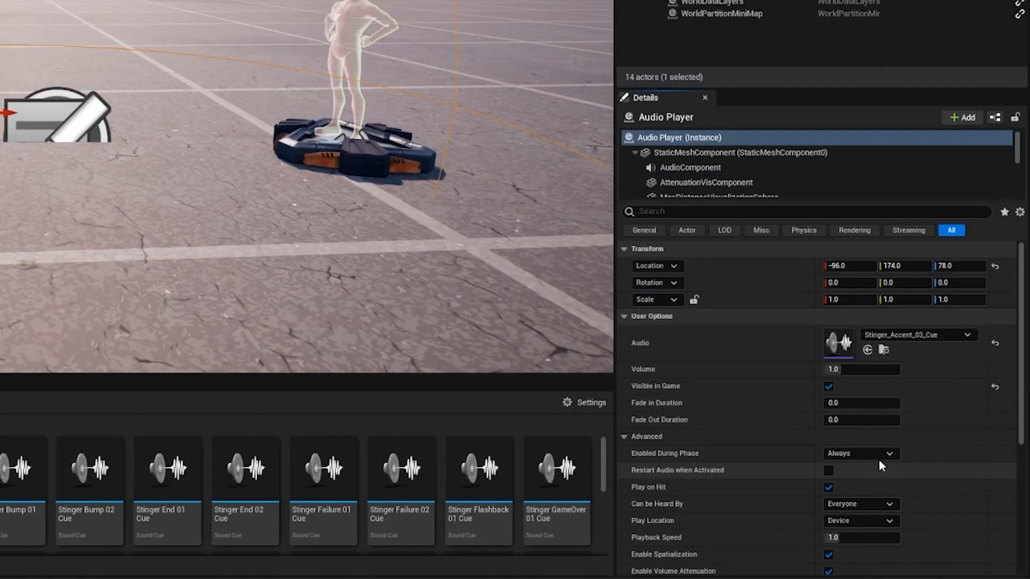
left_click(933, 487)
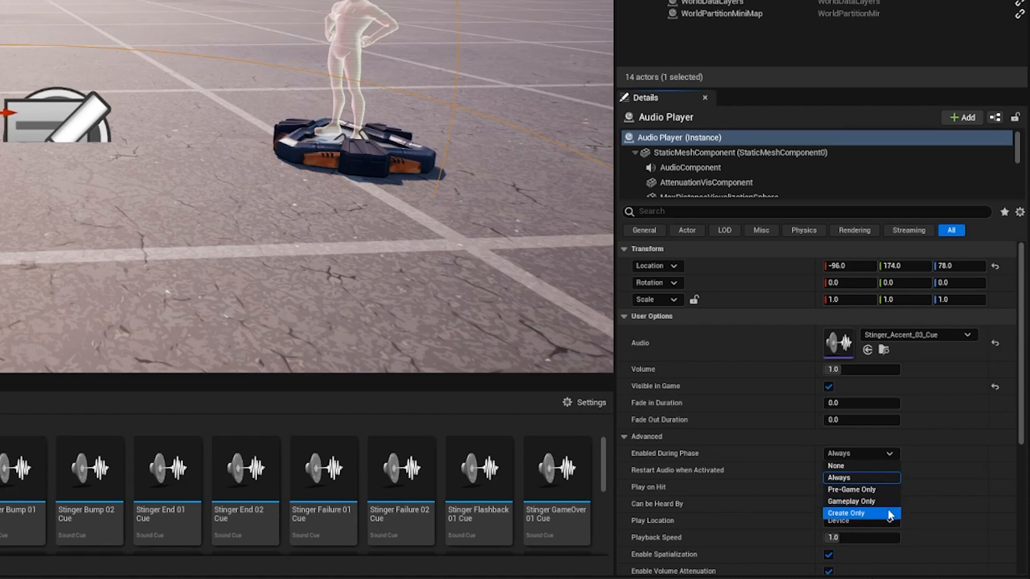
left_click(877, 479)
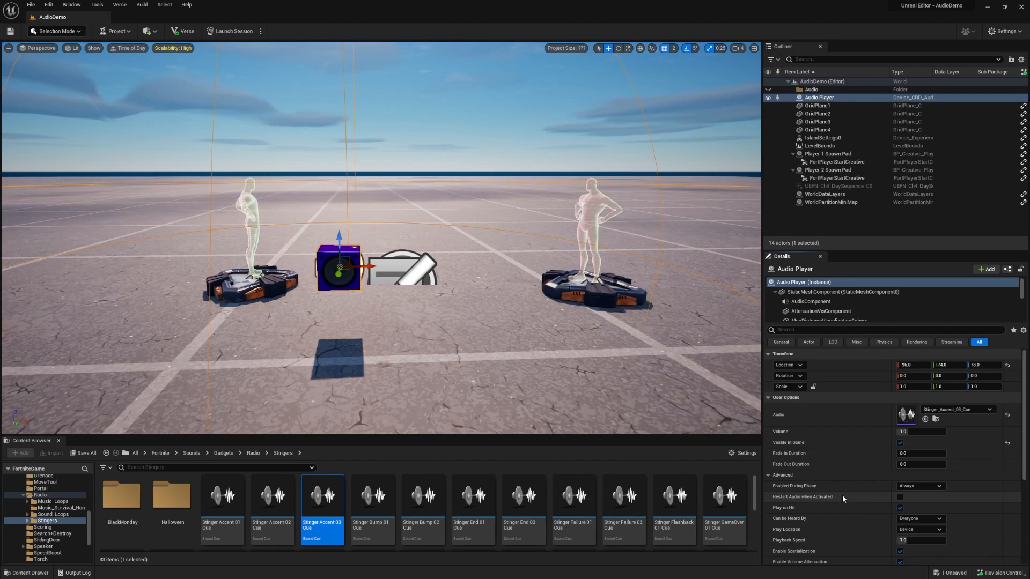
Step: Uncheck Restart Audio when Activated, keep Play on Hit on, and leave volume at 1.0
left_click(900, 497)
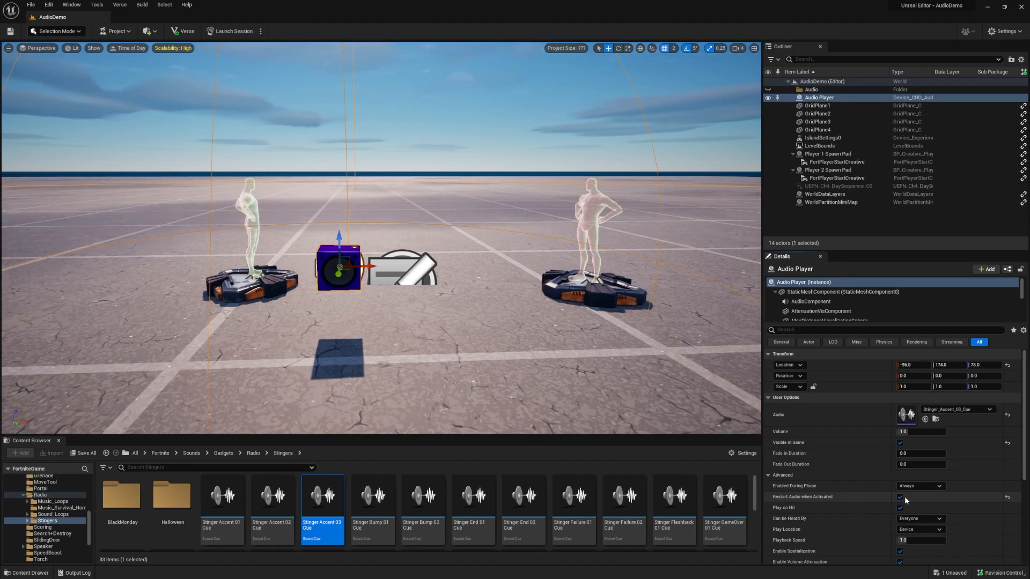
left_click(901, 498)
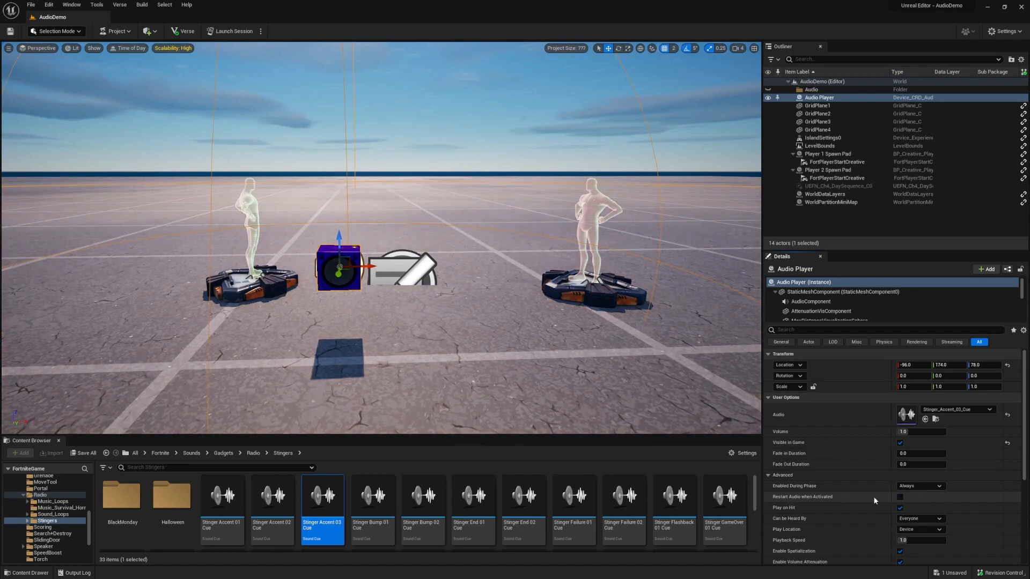
mouse_move(786, 506)
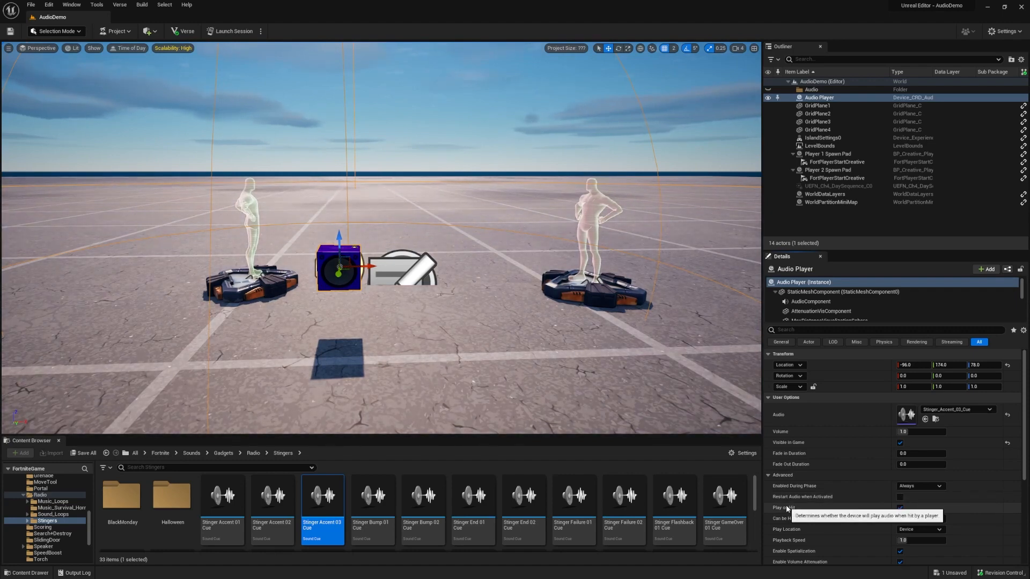
left_click(900, 509)
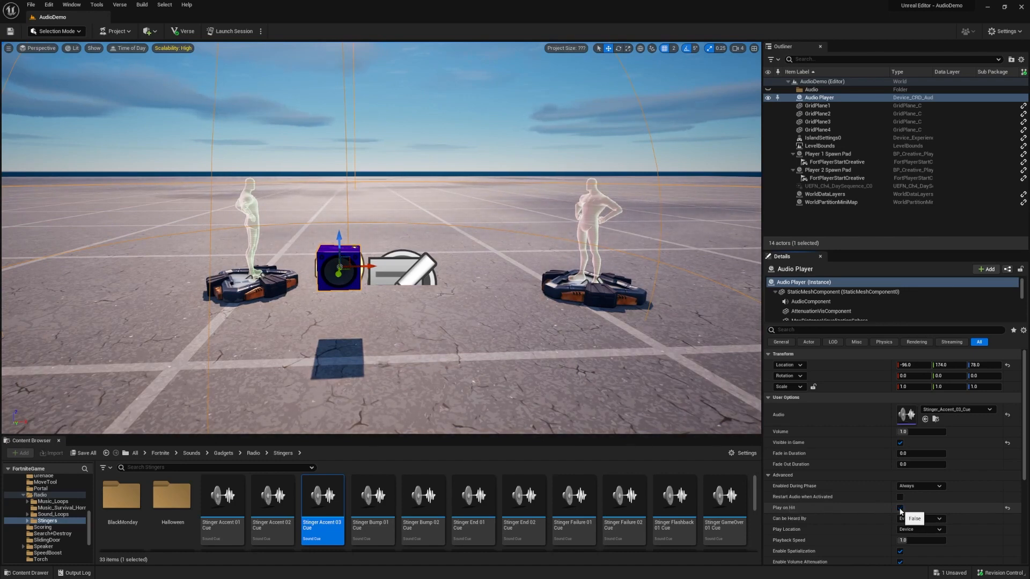
left_click(900, 509)
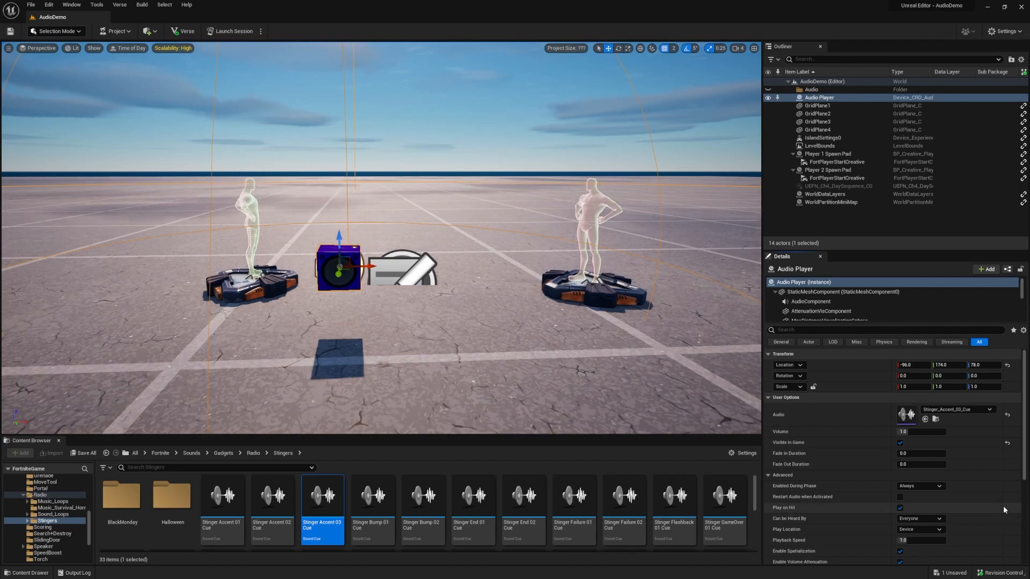
left_click(921, 431)
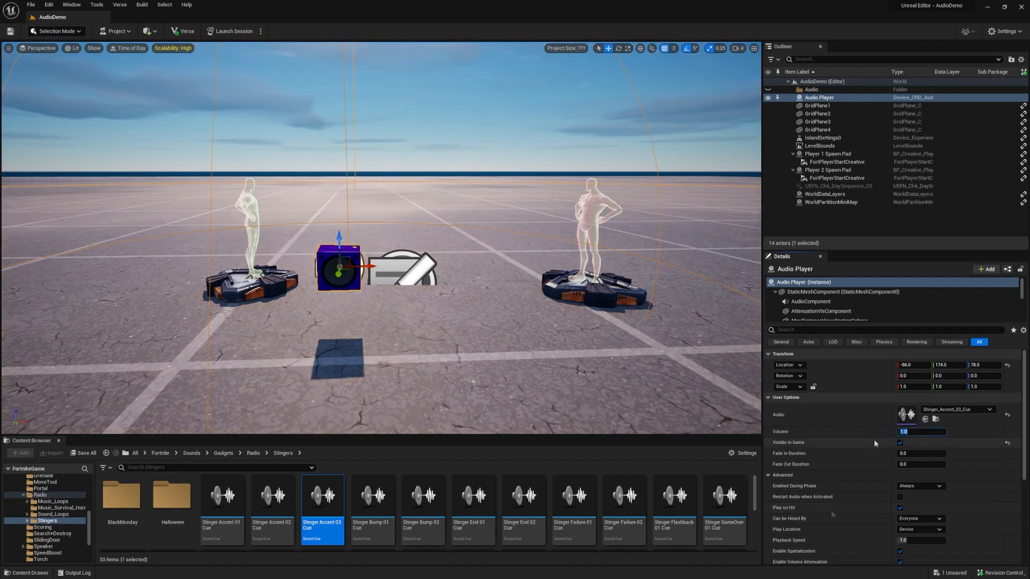
left_click(799, 440)
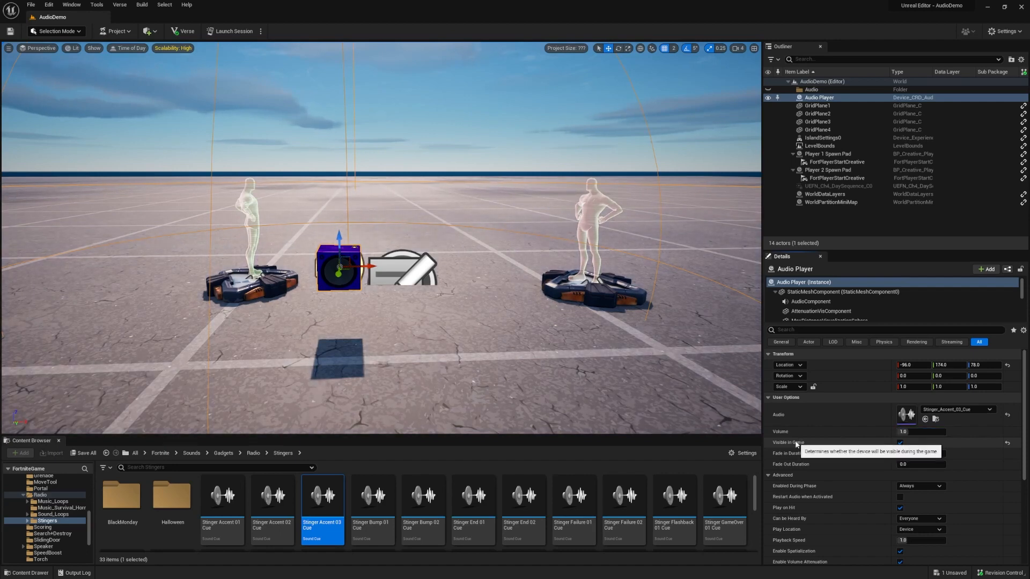
scroll(821, 459, "down", 3)
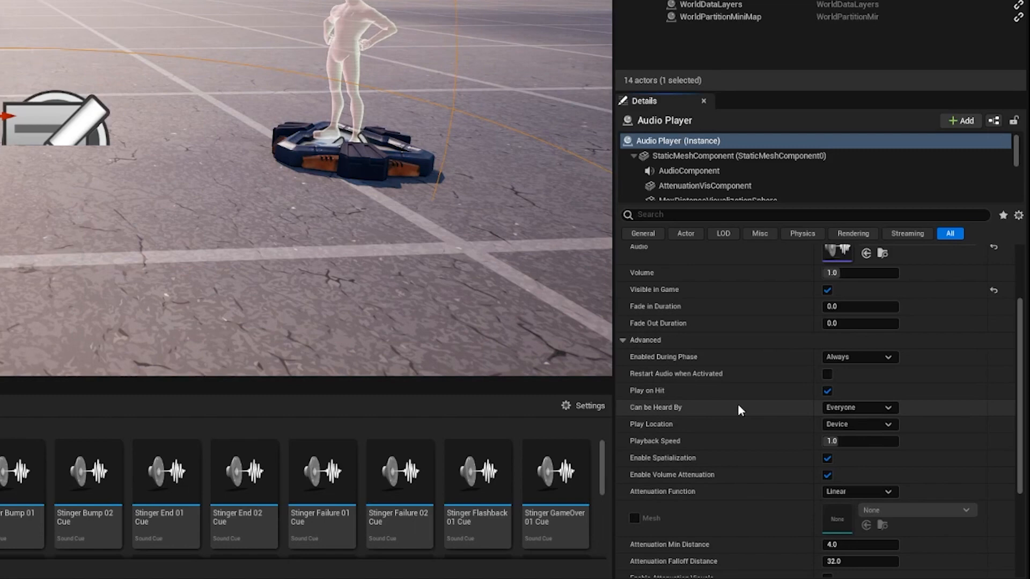
left_click(857, 408)
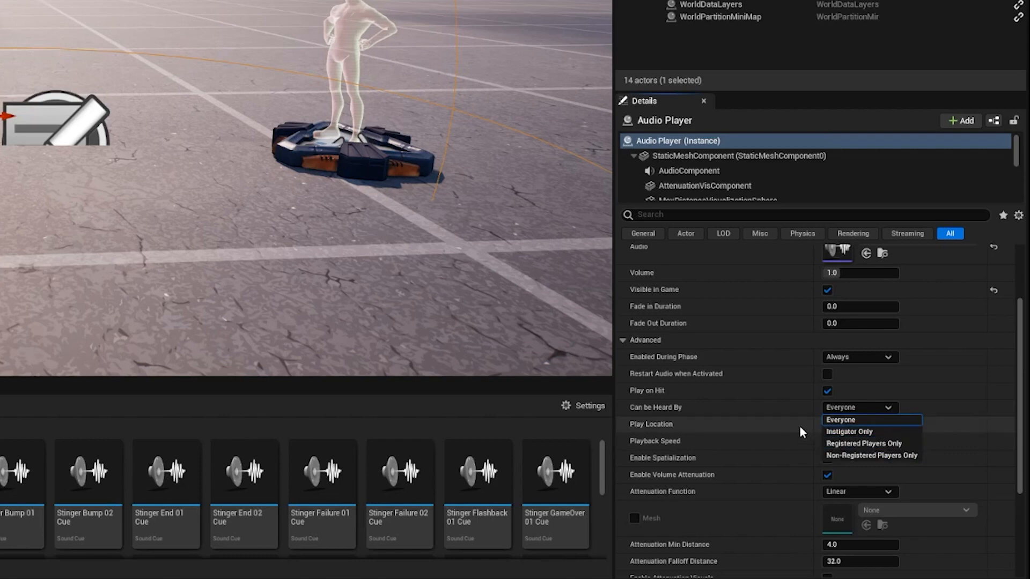
left_click(787, 409)
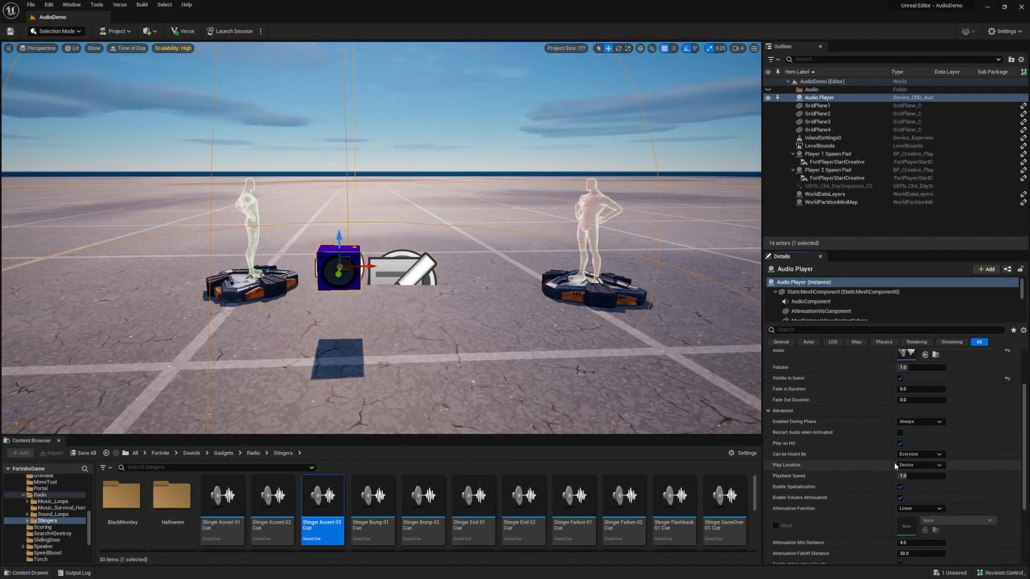
left_click(907, 465)
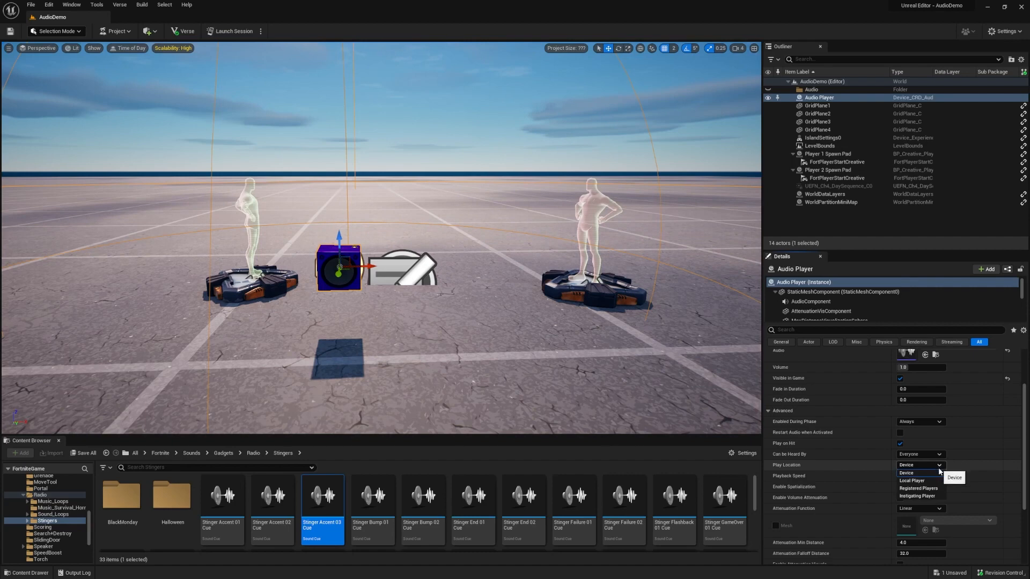
left_click(942, 496)
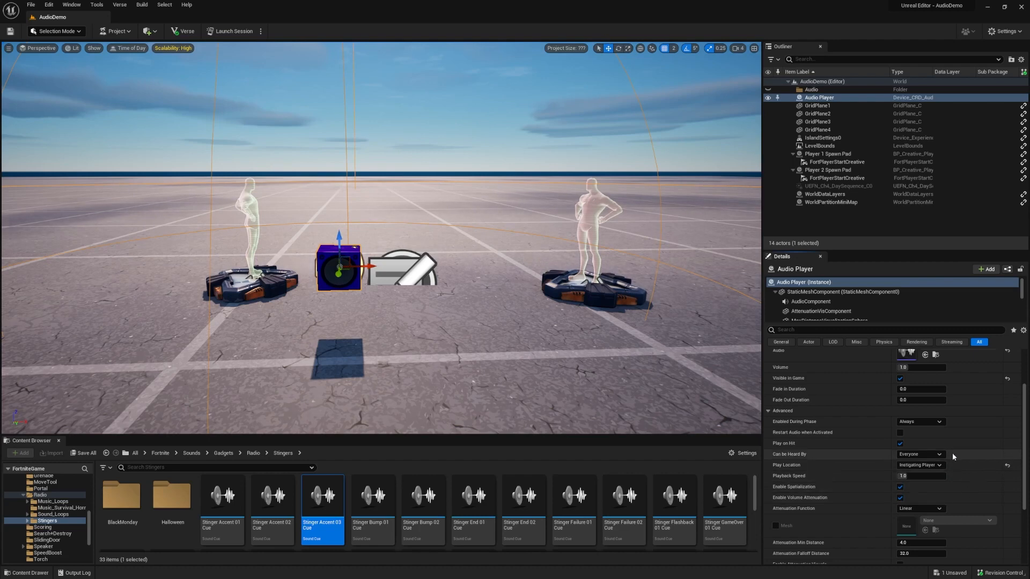
left_click(918, 465)
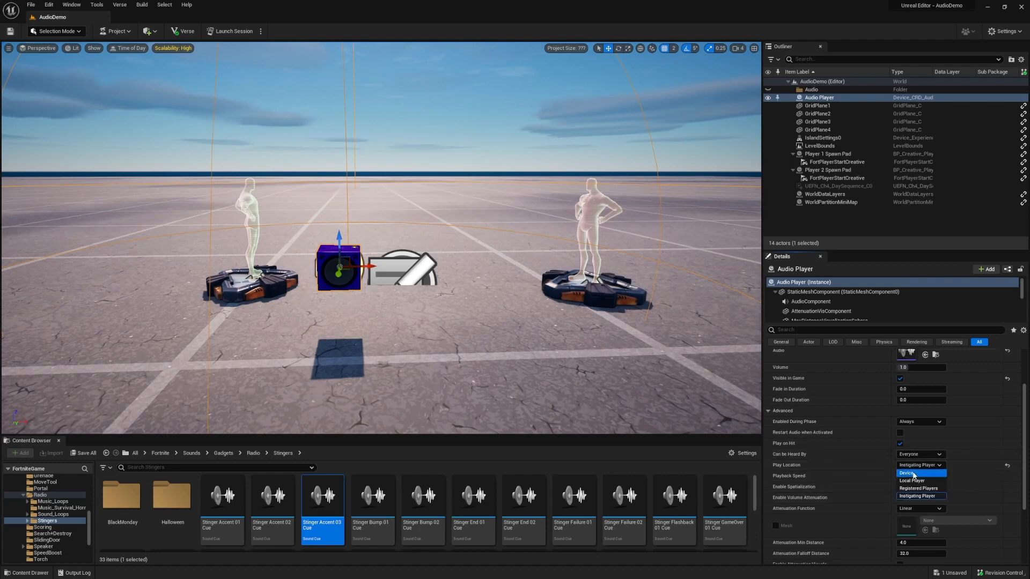
left_click(912, 473)
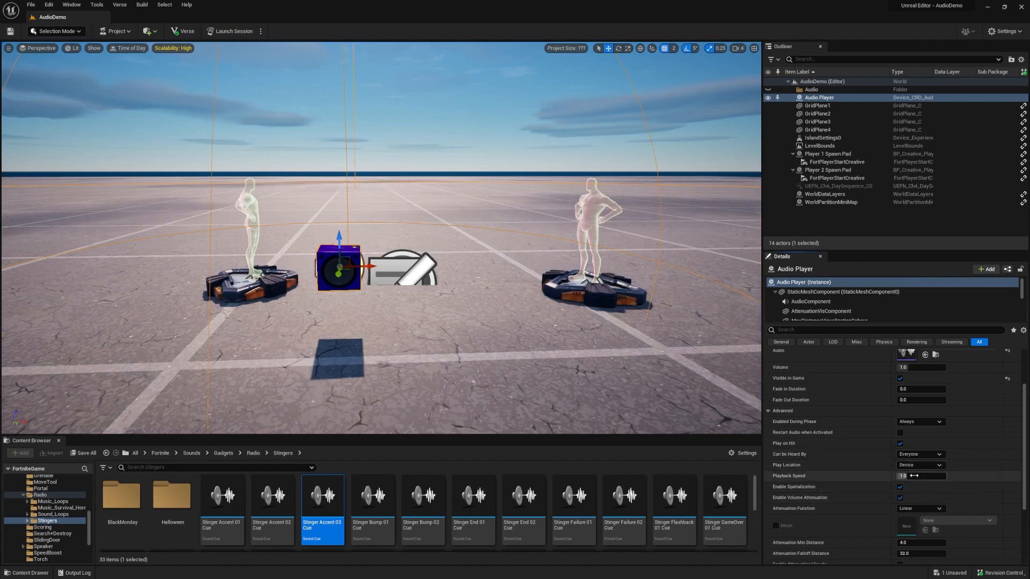
scroll(855, 469, "down", 2)
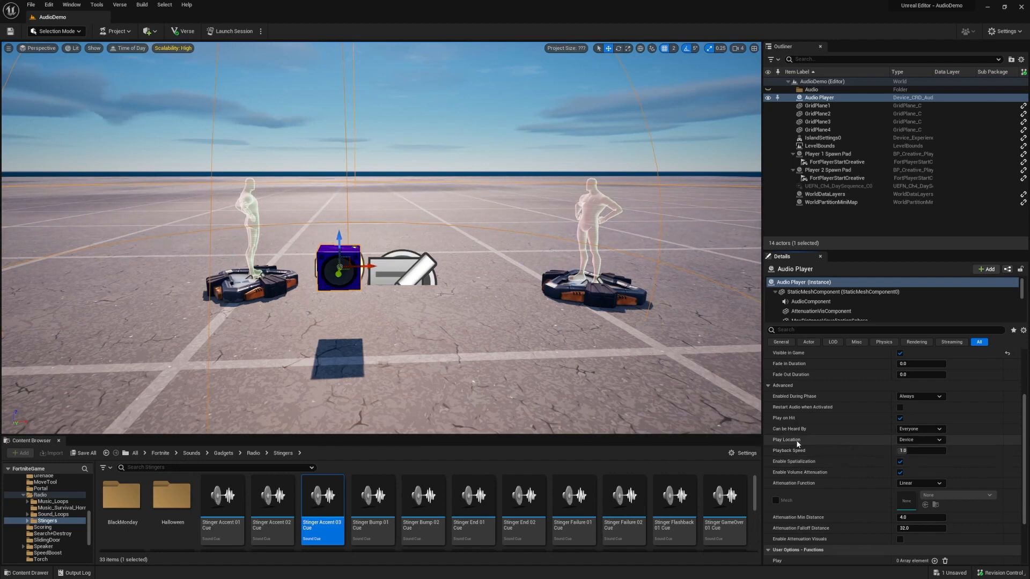
mouse_move(797, 444)
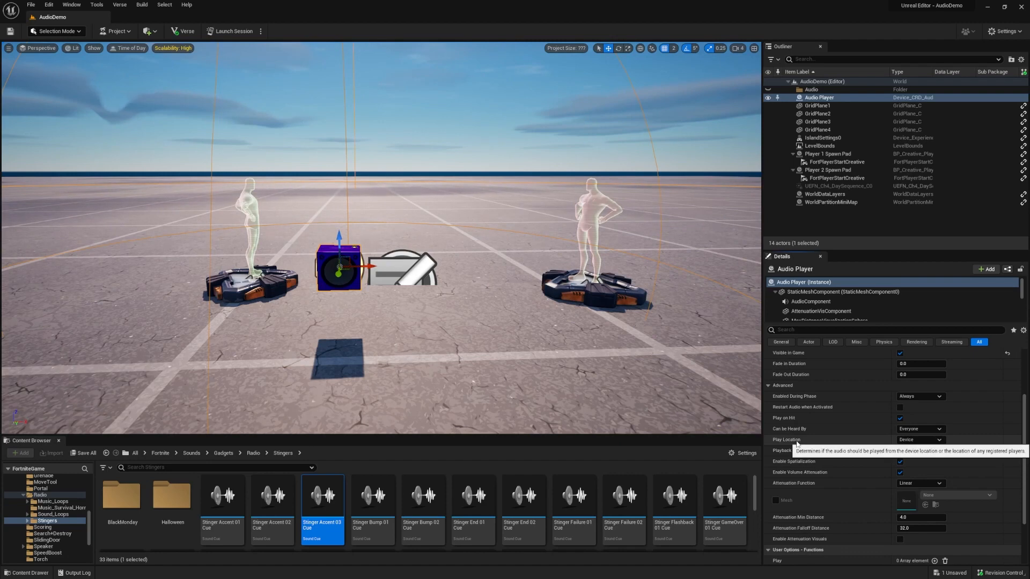
scroll(852, 440, "down", 2)
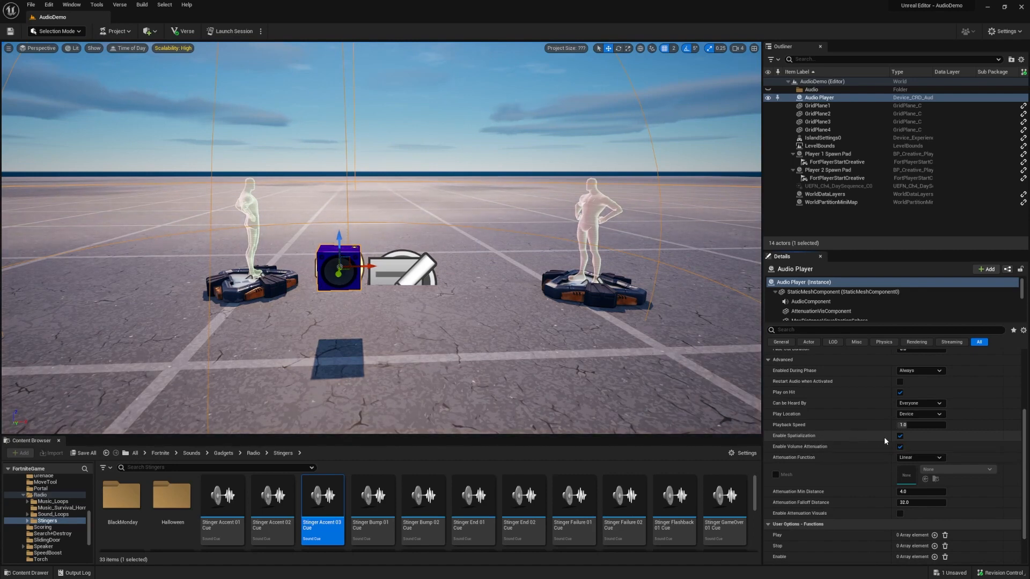
left_click(900, 436)
left_click(900, 436)
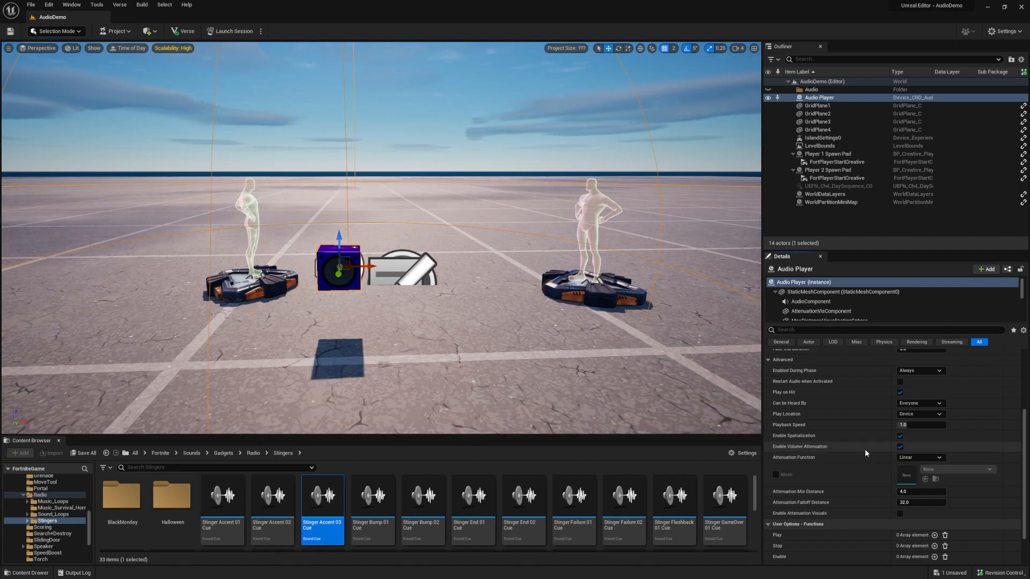
left_click(900, 448)
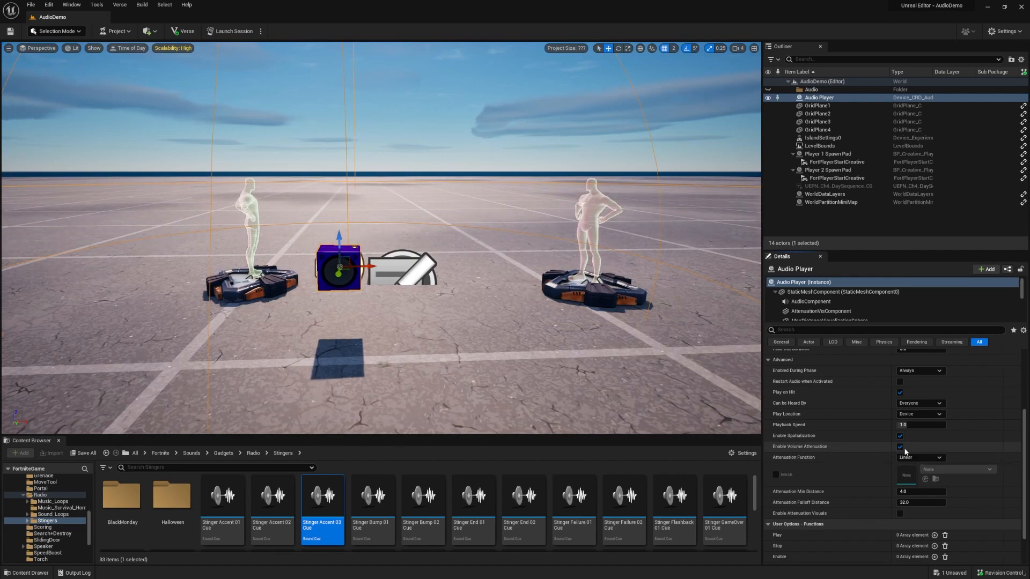
left_click(901, 448)
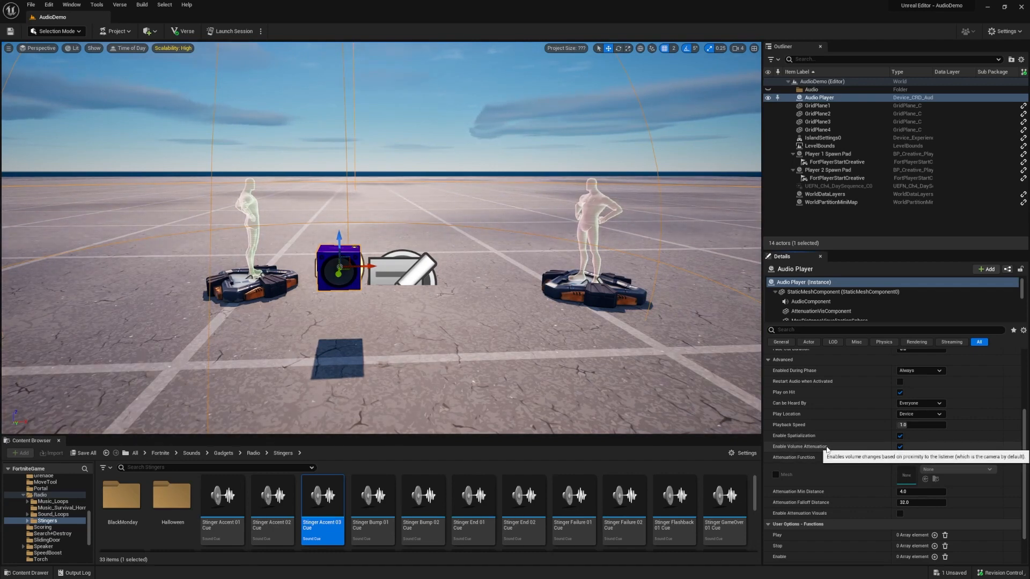
left_click(900, 447)
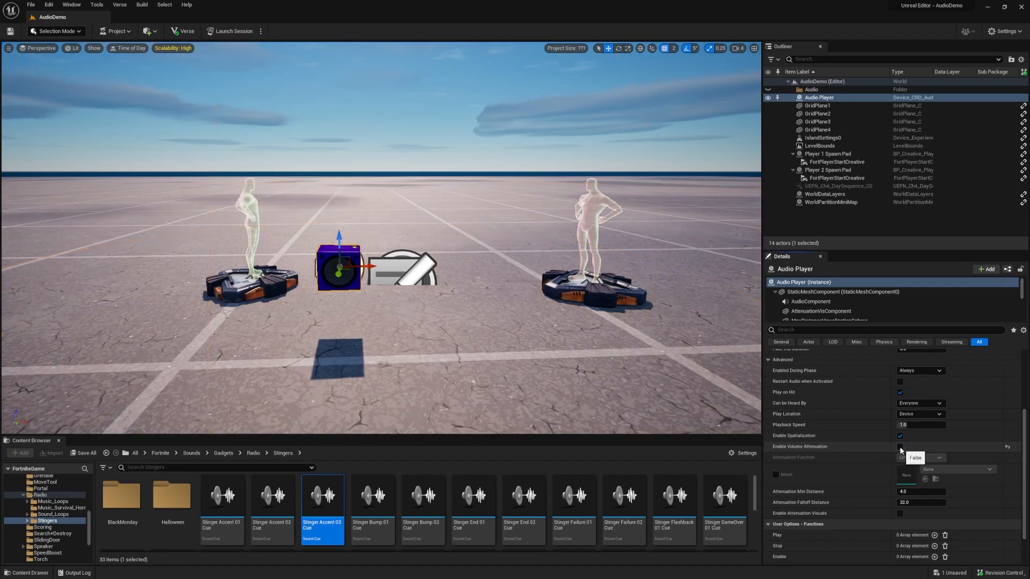
left_click(897, 448)
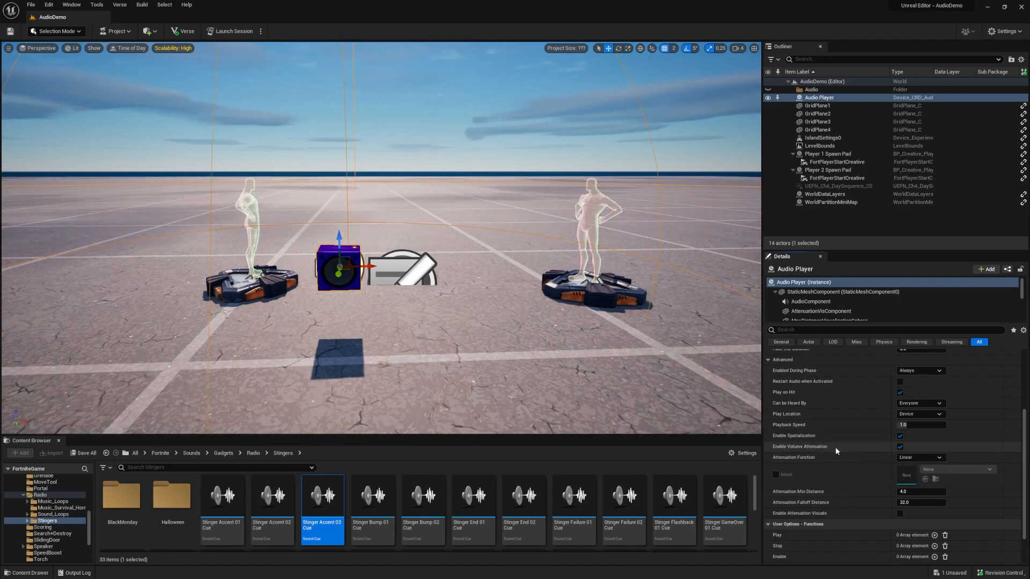
Step: Toggle volume attenuation off and on, then choose Linear as the attenuation function
left_click(900, 449)
left_click(900, 450)
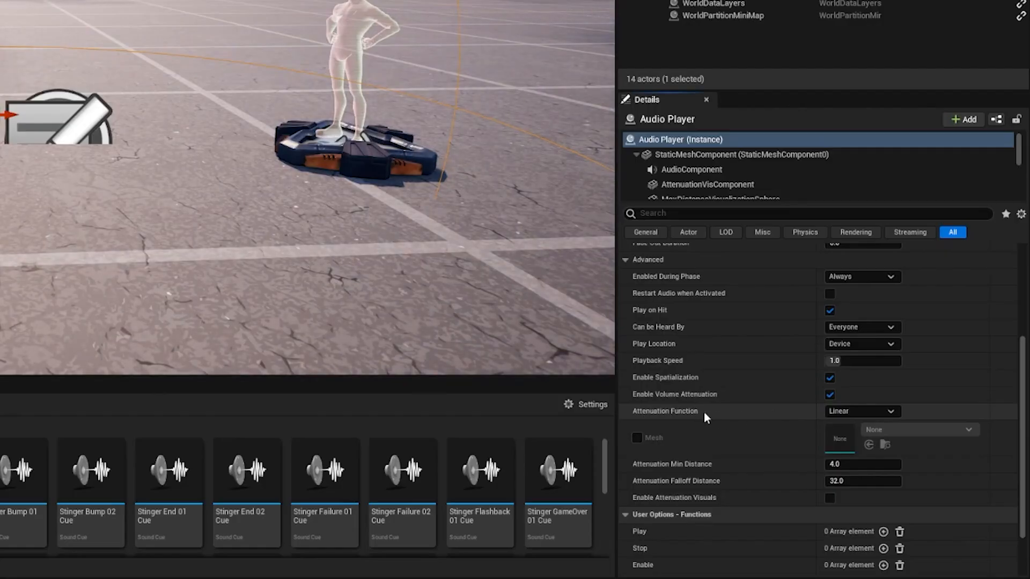
left_click(871, 413)
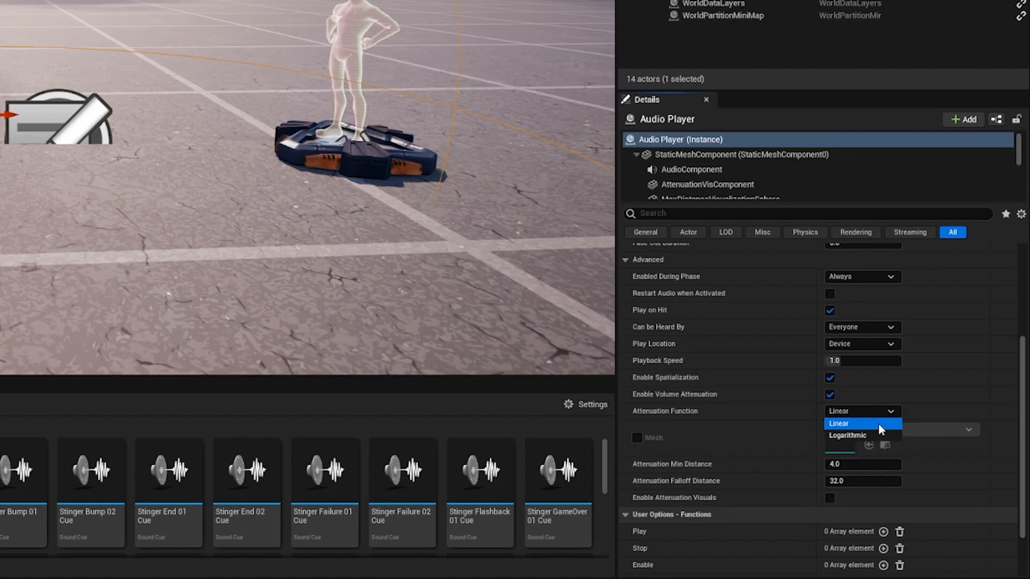
left_click(690, 414)
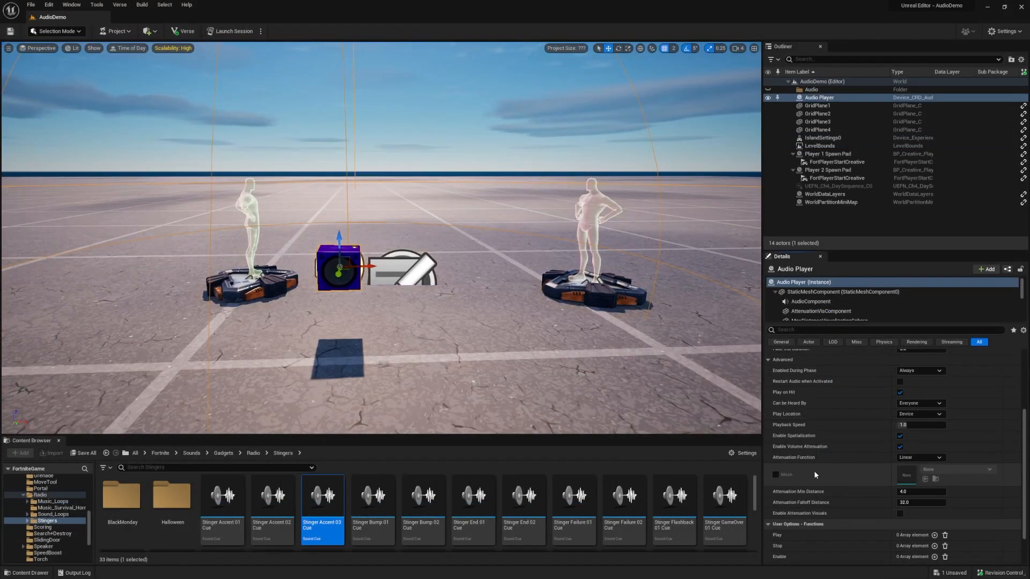
left_click(775, 474)
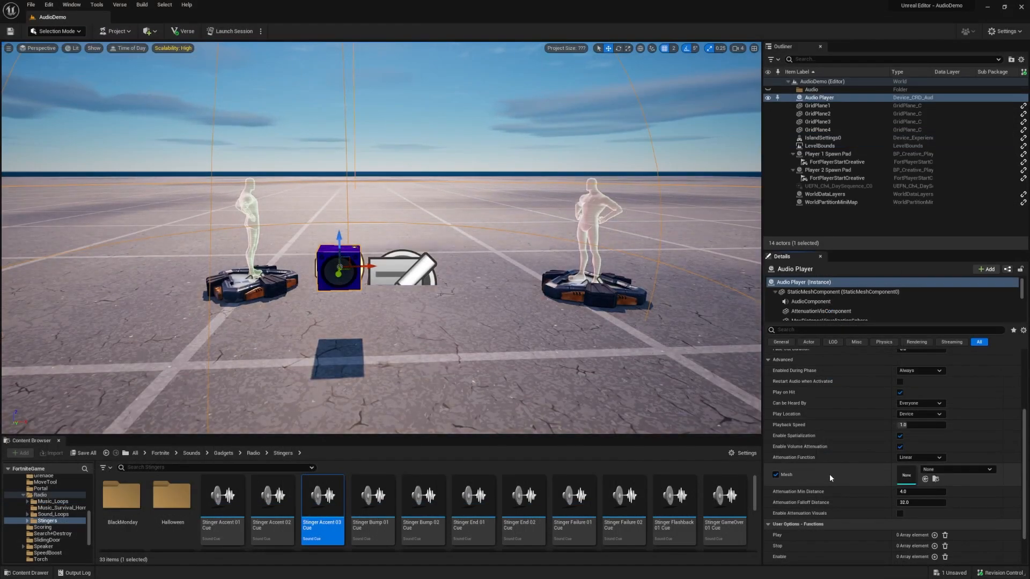
left_click(960, 470)
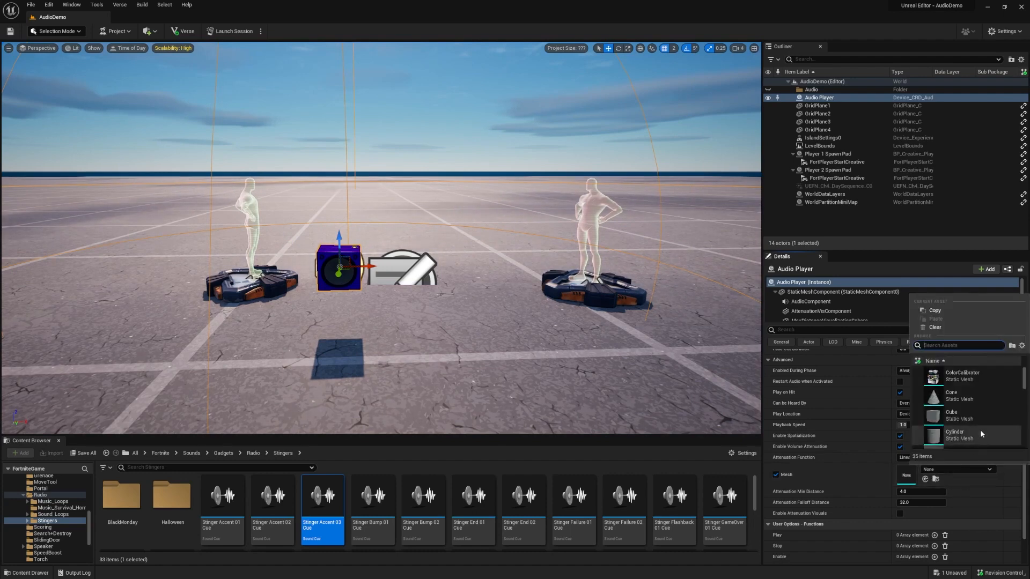
scroll(980, 429, "down", 1)
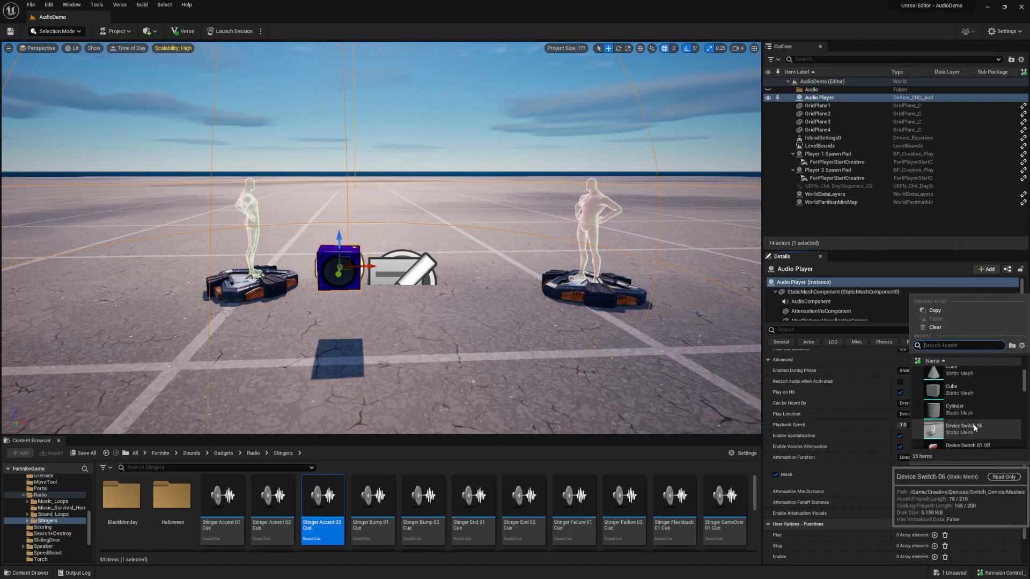
left_click(973, 413)
scroll(974, 423, "down", 3)
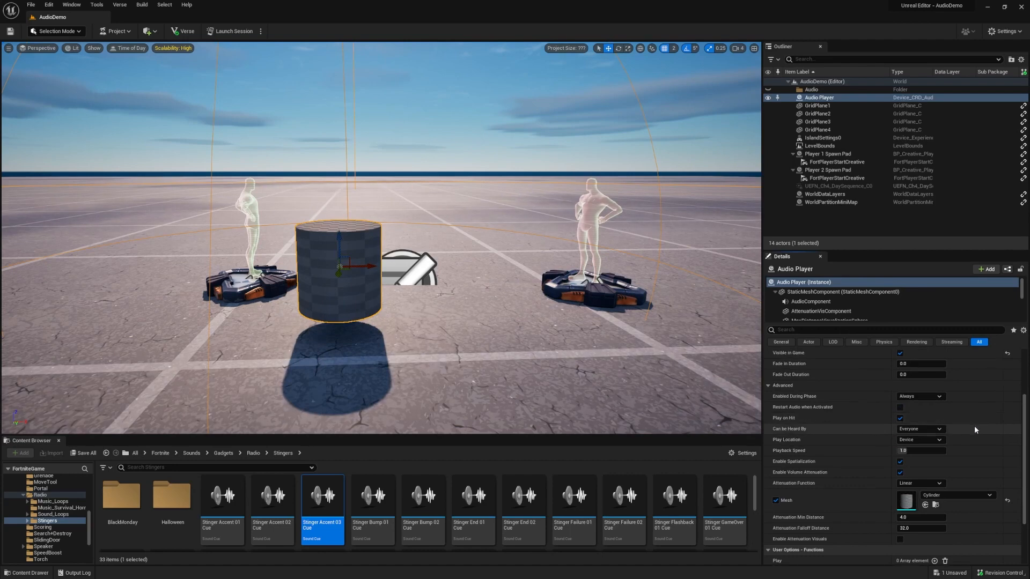
left_click(775, 436)
mouse_move(820, 456)
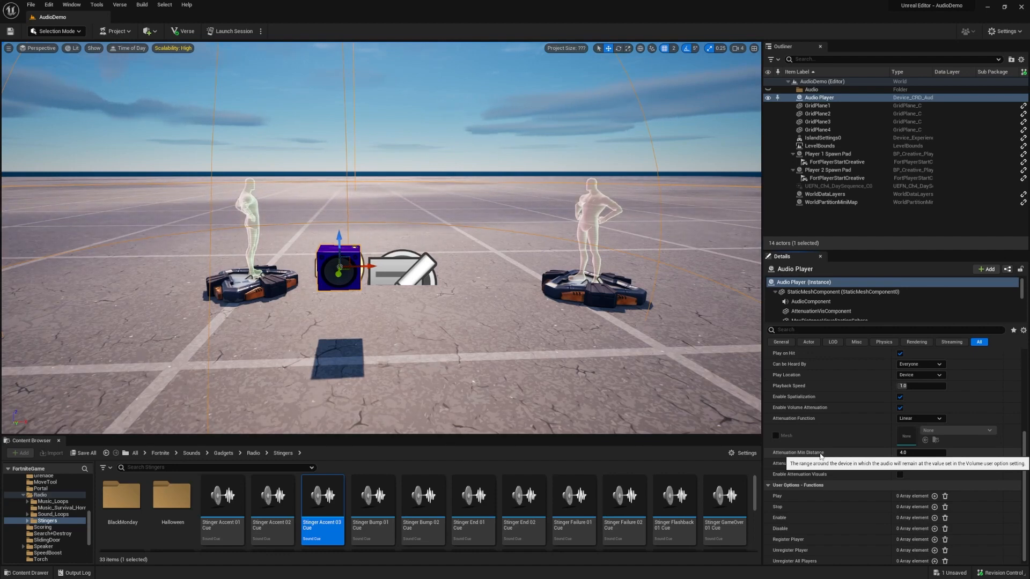
Step: Pull the camera back over both spawn pads and reselect the Audio Player in the Outliner
right_click_drag(729, 217, 753, 219)
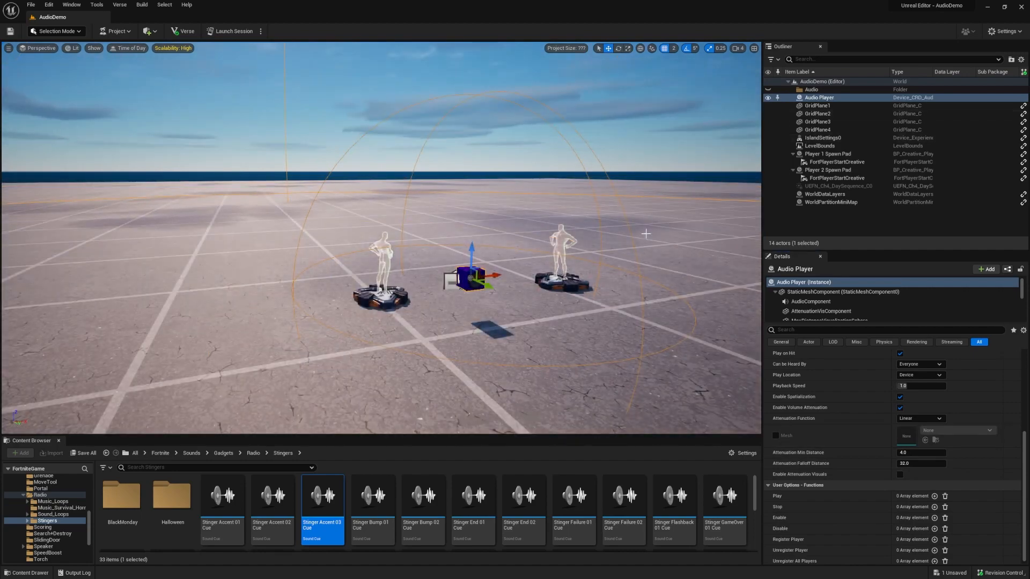
left_click(823, 106)
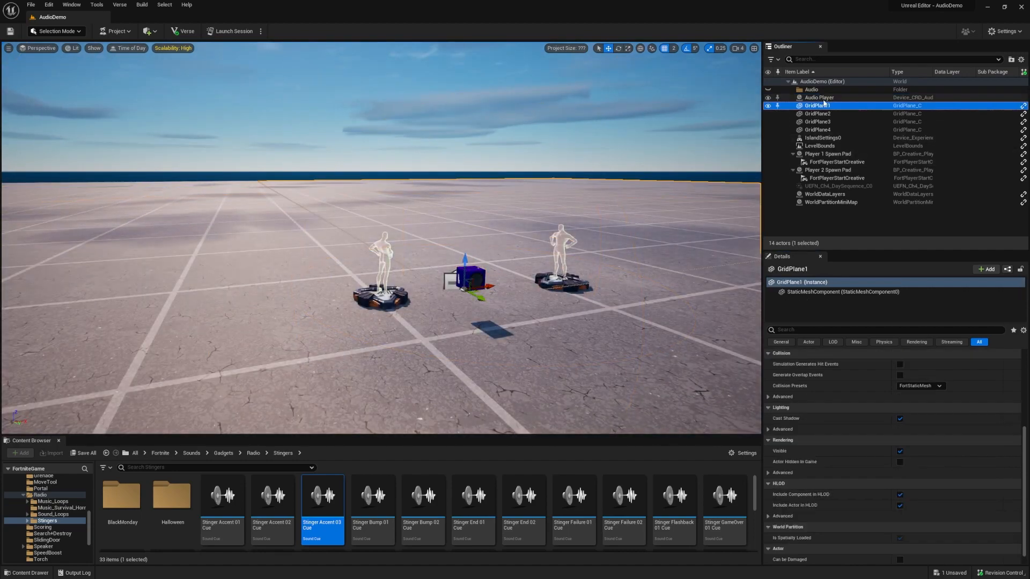
left_click(824, 99)
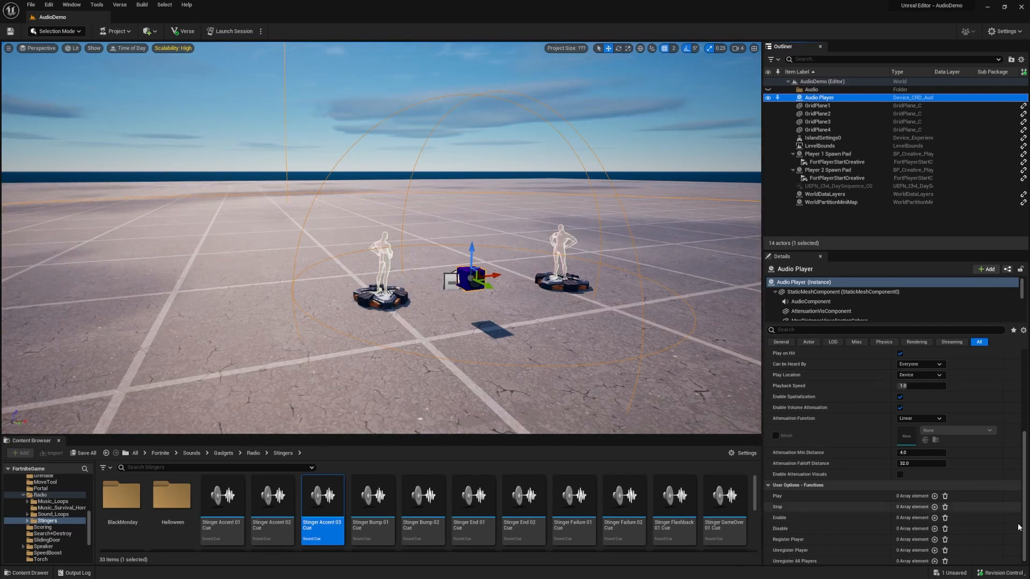
Step: Enter attenuation min distance 8, then 2, and type 10 as the falloff distance
left_click(919, 453)
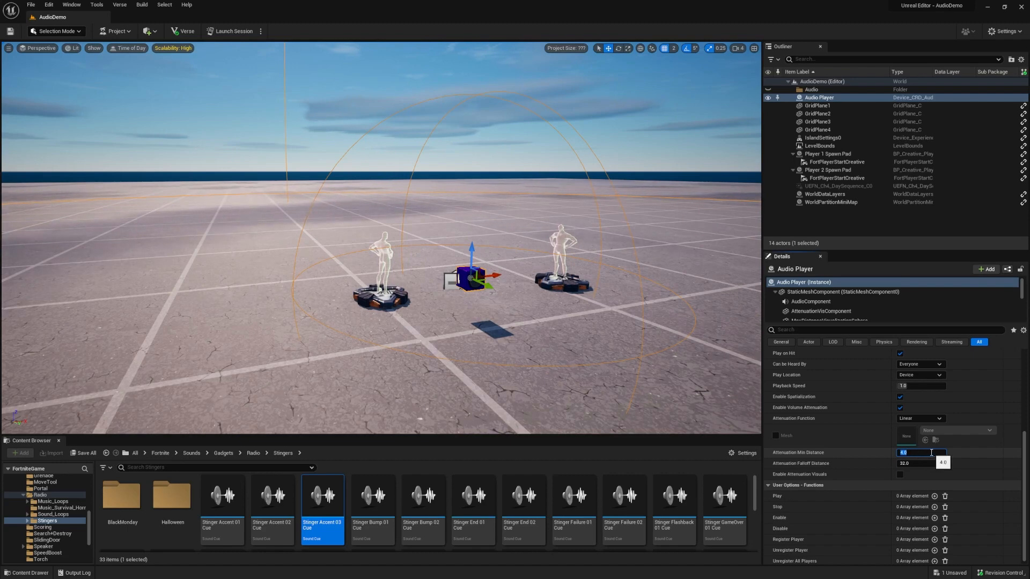
type("8")
key("Return")
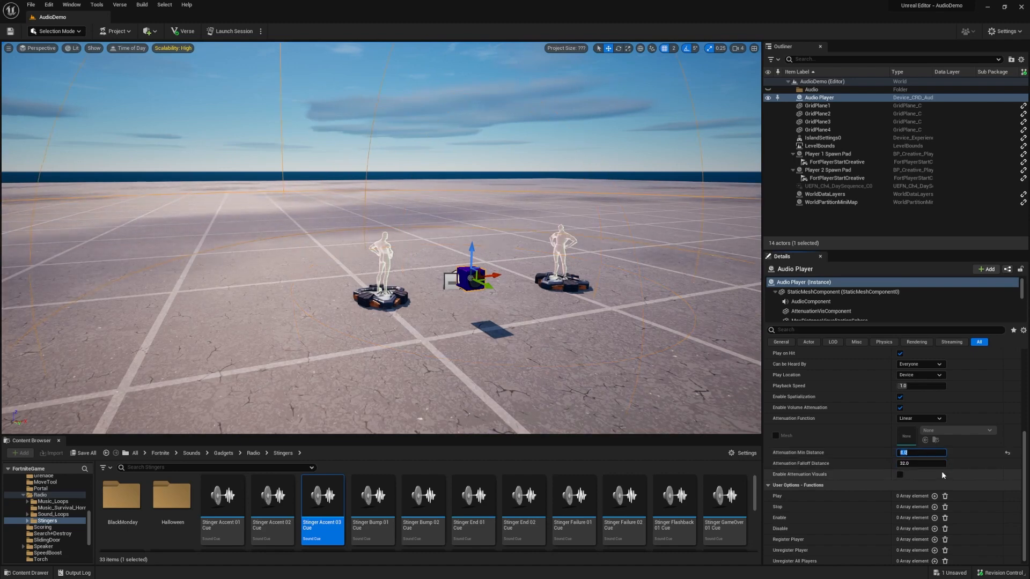
type("2")
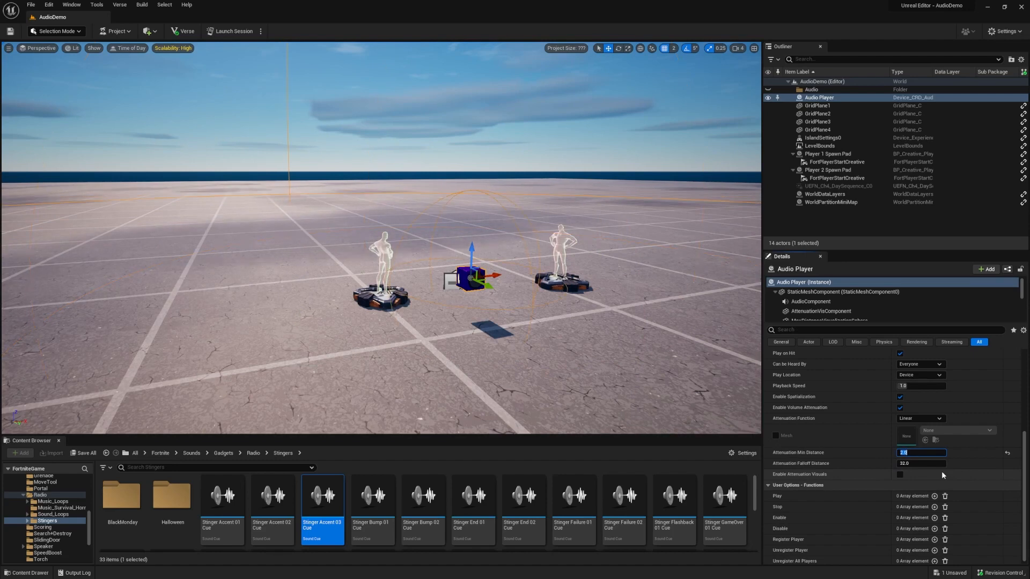
key("Tab")
type("10")
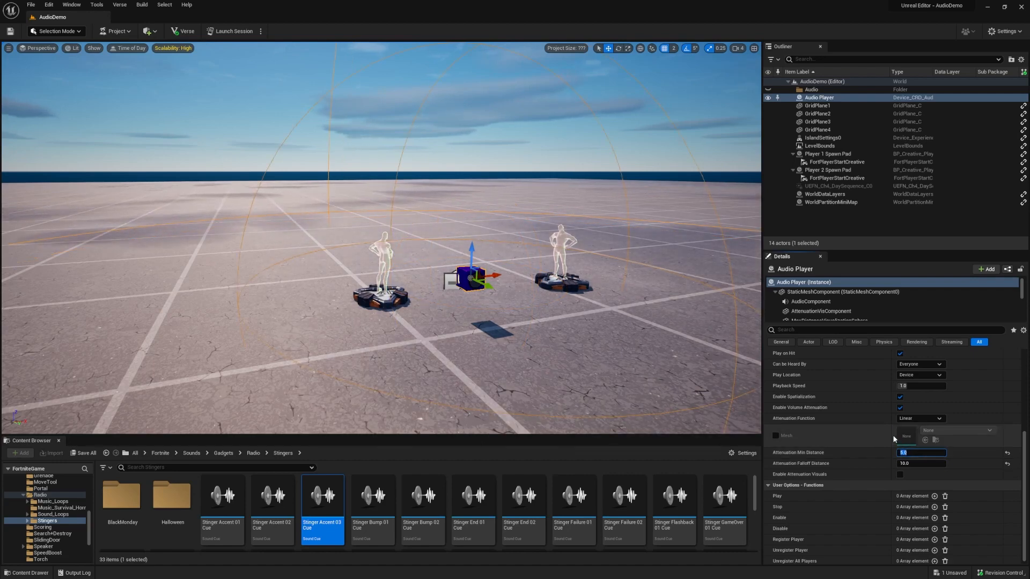
scroll(876, 432, "down", 1)
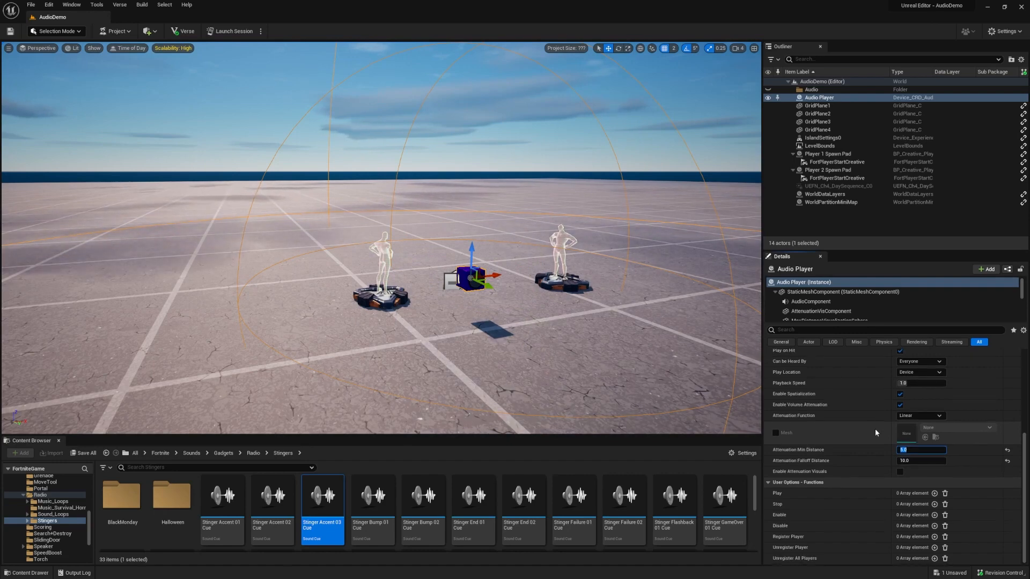
Step: Enable attenuation visuals, then set min distance 2.0 and falloff distance 5.0
left_click(900, 472)
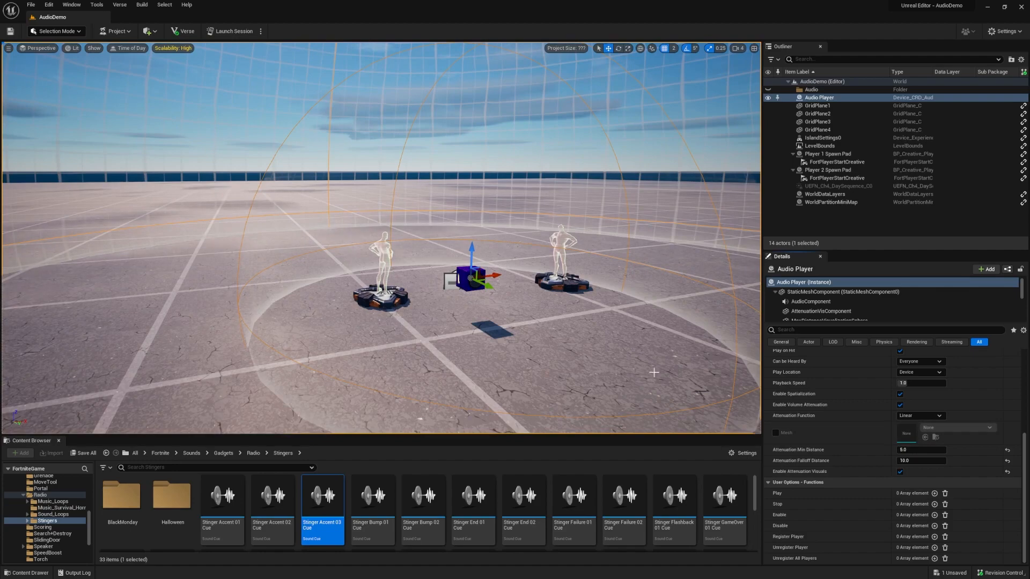
left_click_drag(654, 372, 665, 394)
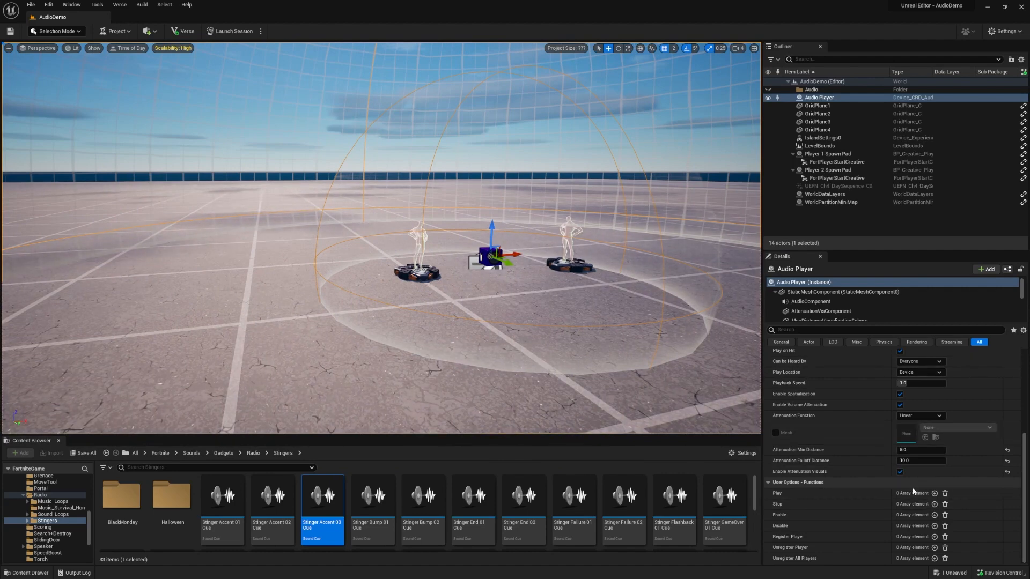
left_click(917, 450)
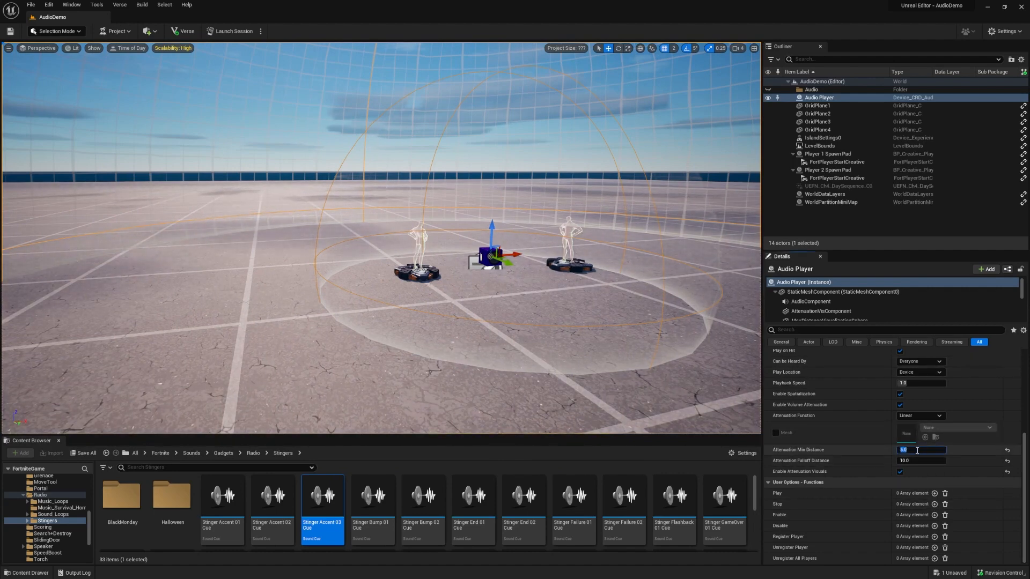
type("2")
key("Return")
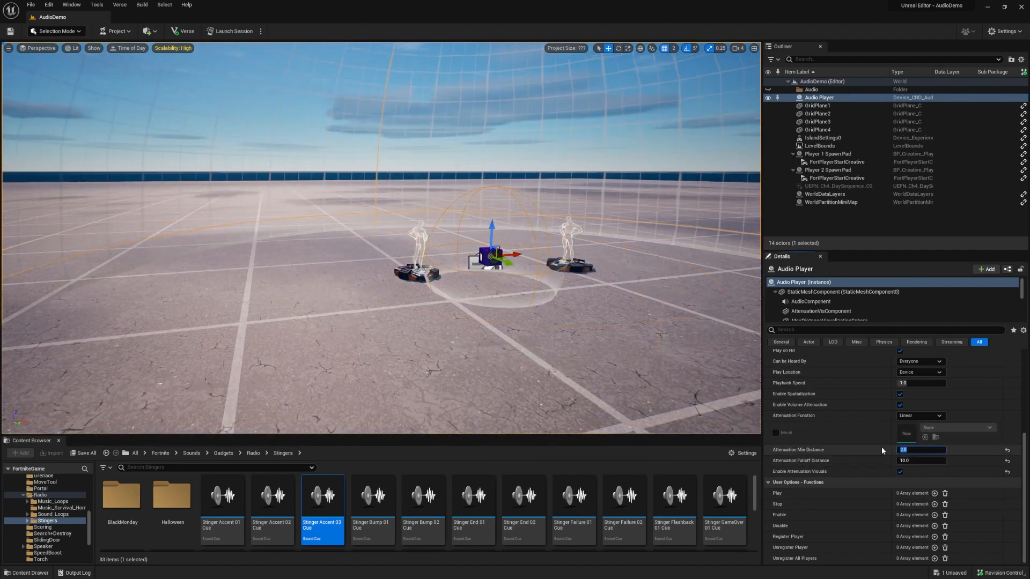
left_click(927, 461)
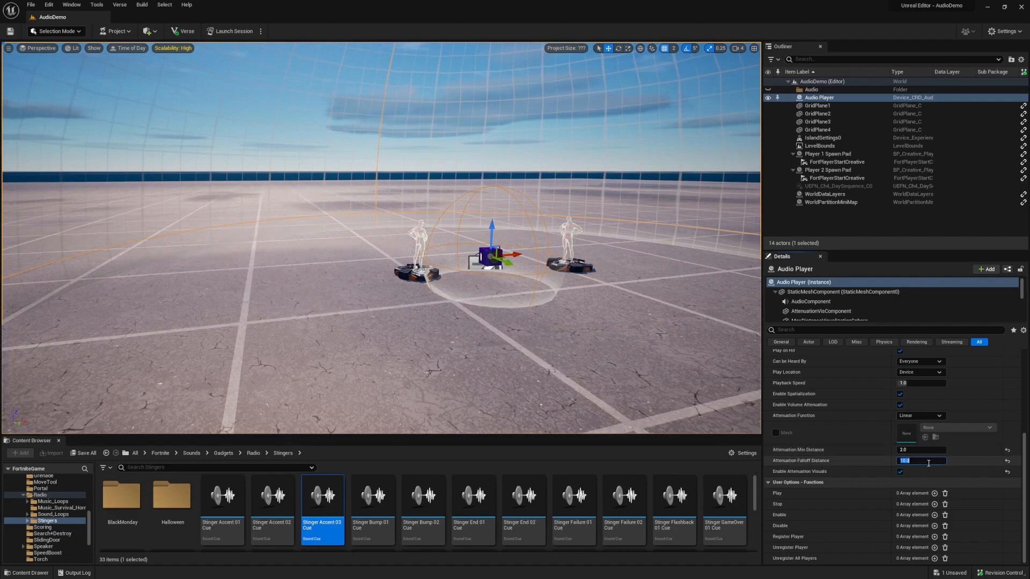
type("5")
key("Return")
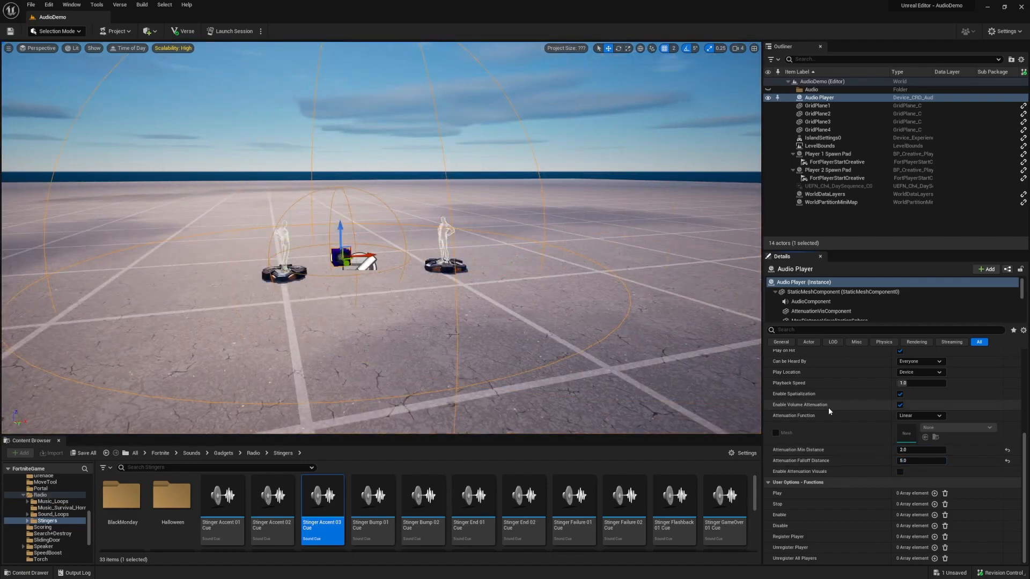